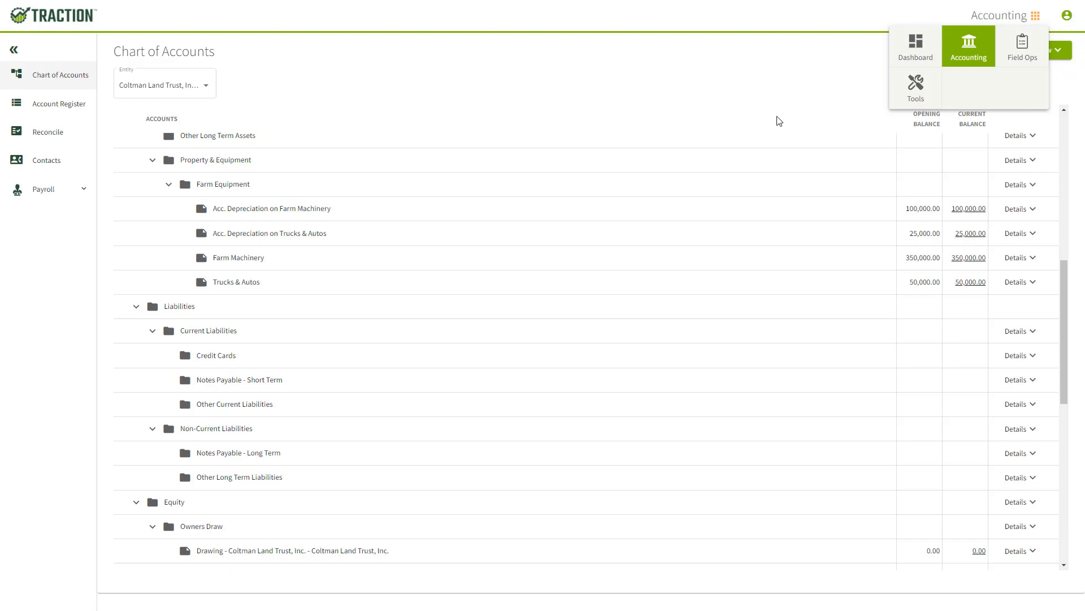
# Start a new payment from the Farm Checking account register with Reitzel Farm Equipment as the contact
pyautogui.click(779, 121)
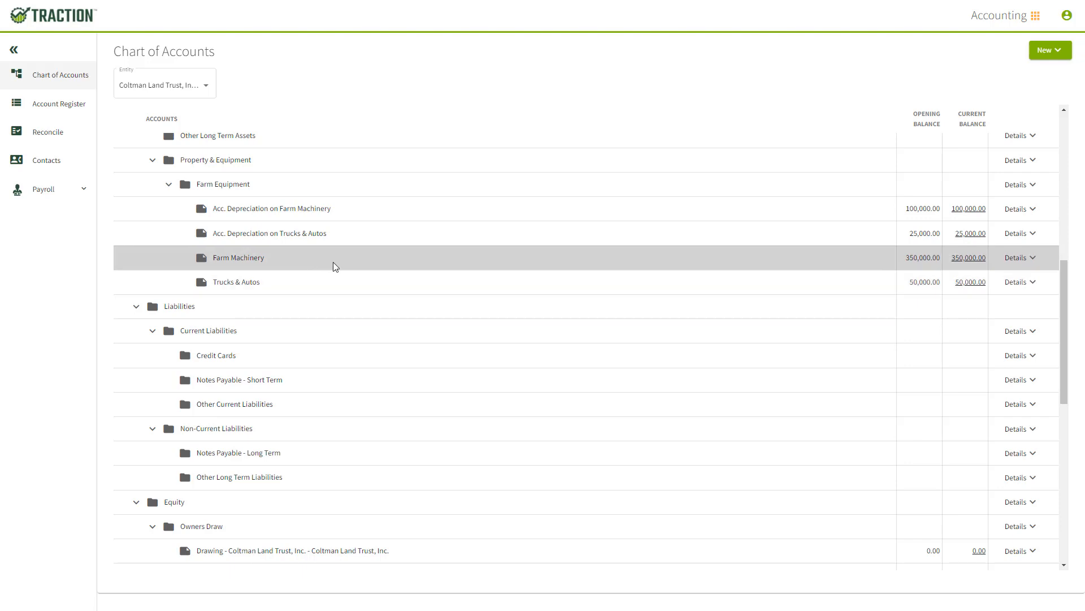
pyautogui.click(50, 106)
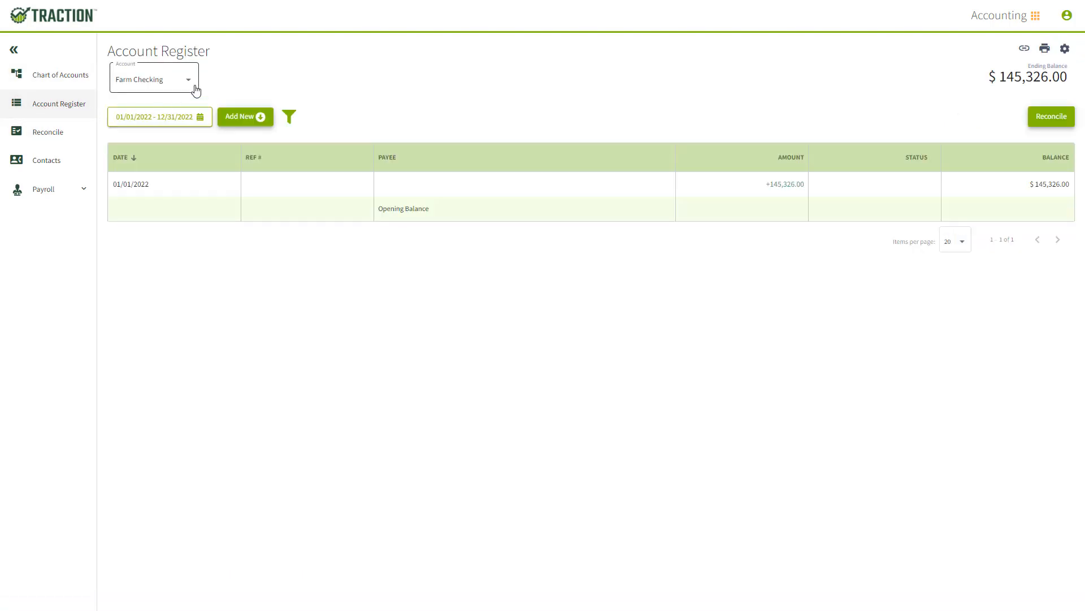
pyautogui.click(264, 119)
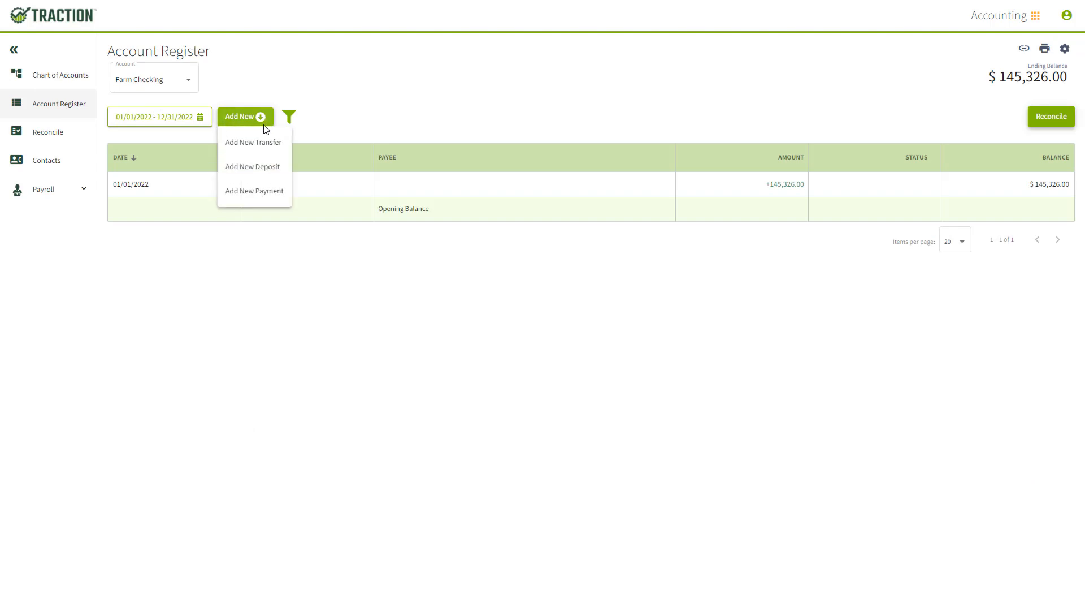
pyautogui.click(268, 192)
pyautogui.click(284, 61)
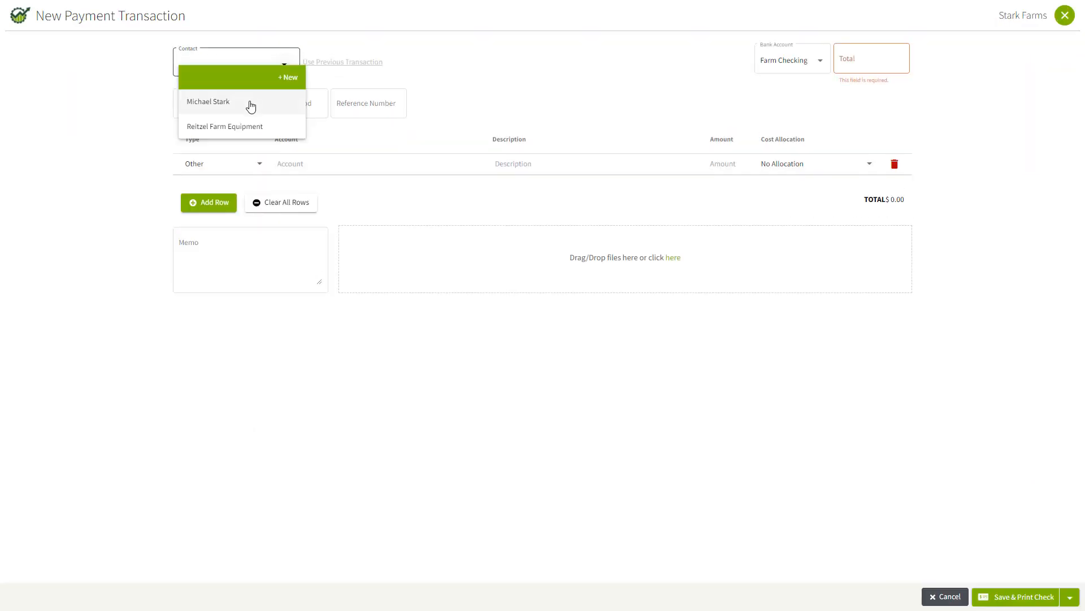
pyautogui.click(245, 127)
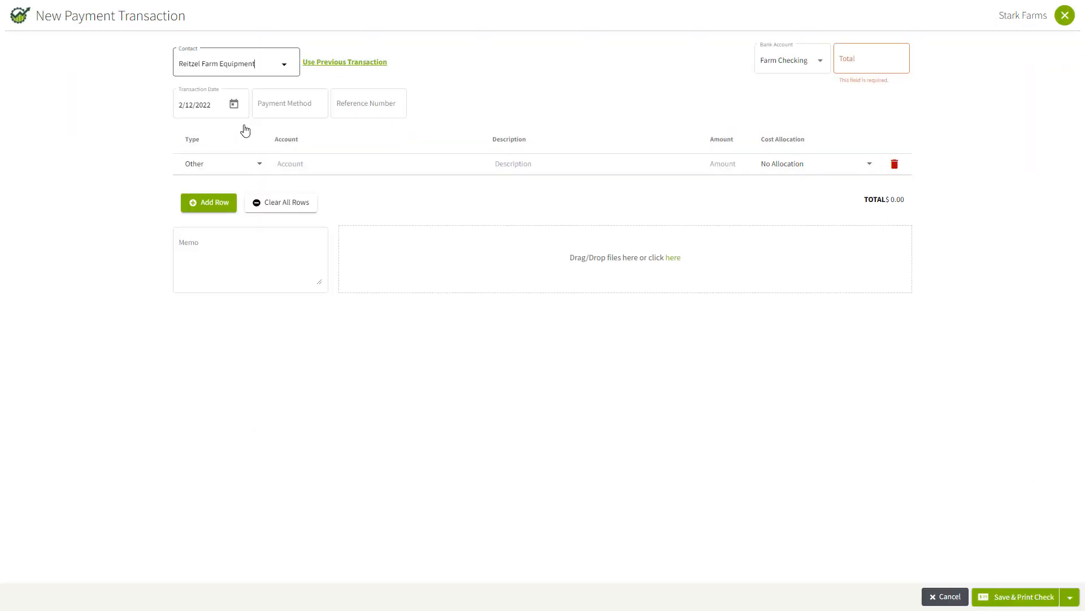
# Set the payment method to Check, the reference number to 1101 and the total to 15000
pyautogui.click(290, 103)
pyautogui.click(286, 205)
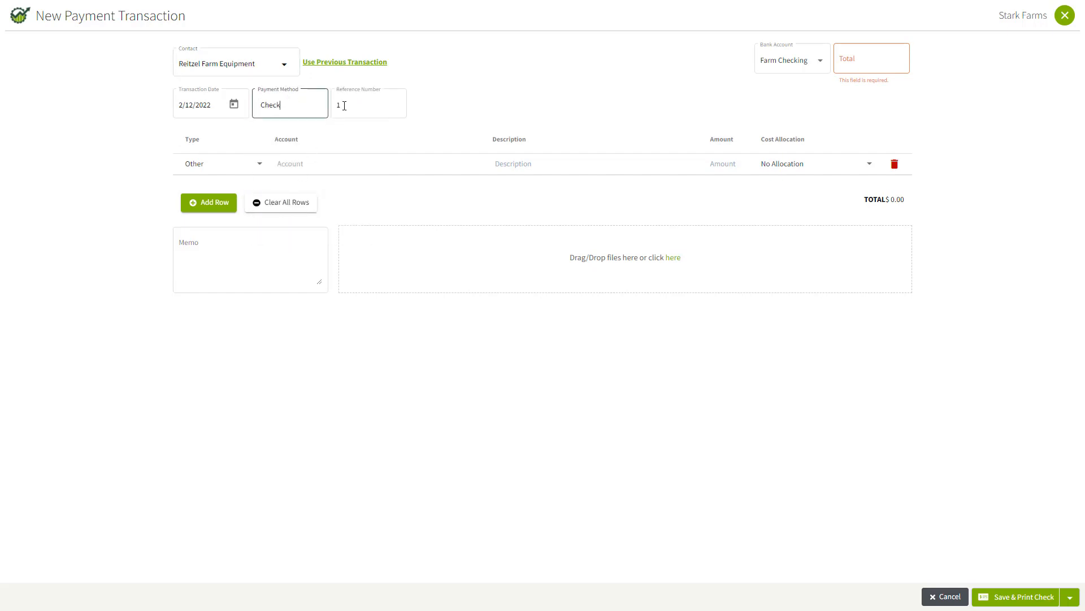
pyautogui.click(359, 104)
pyautogui.write('101')
pyautogui.click(867, 58)
pyautogui.write('1')
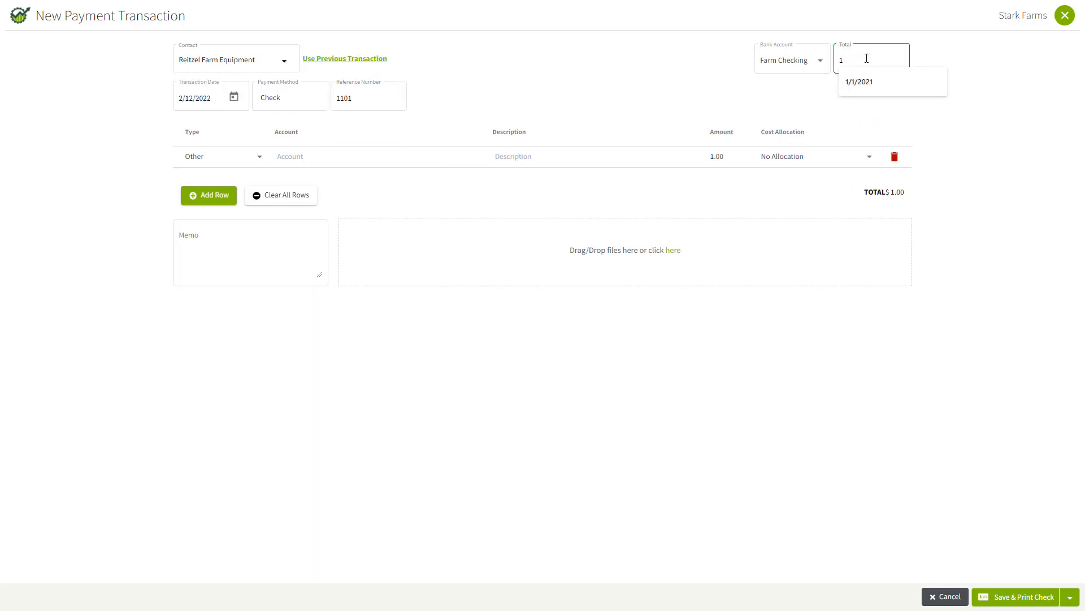
pyautogui.write('5000')
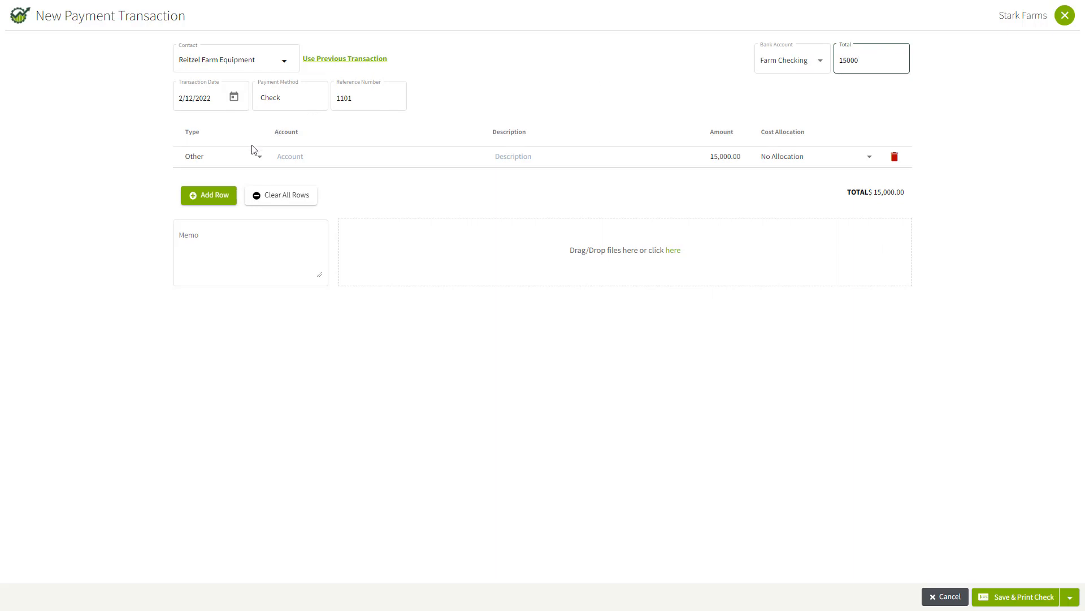
# Keep the payment line's type as Other and assign it to the Farm Machinery asset account
pyautogui.click(261, 159)
pyautogui.click(262, 160)
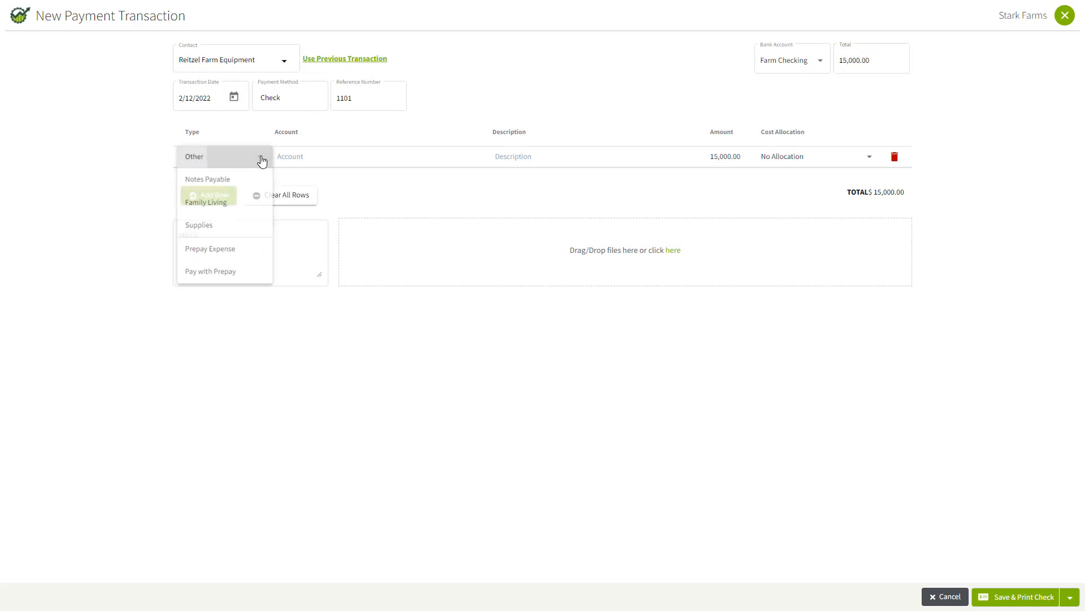
pyautogui.click(316, 159)
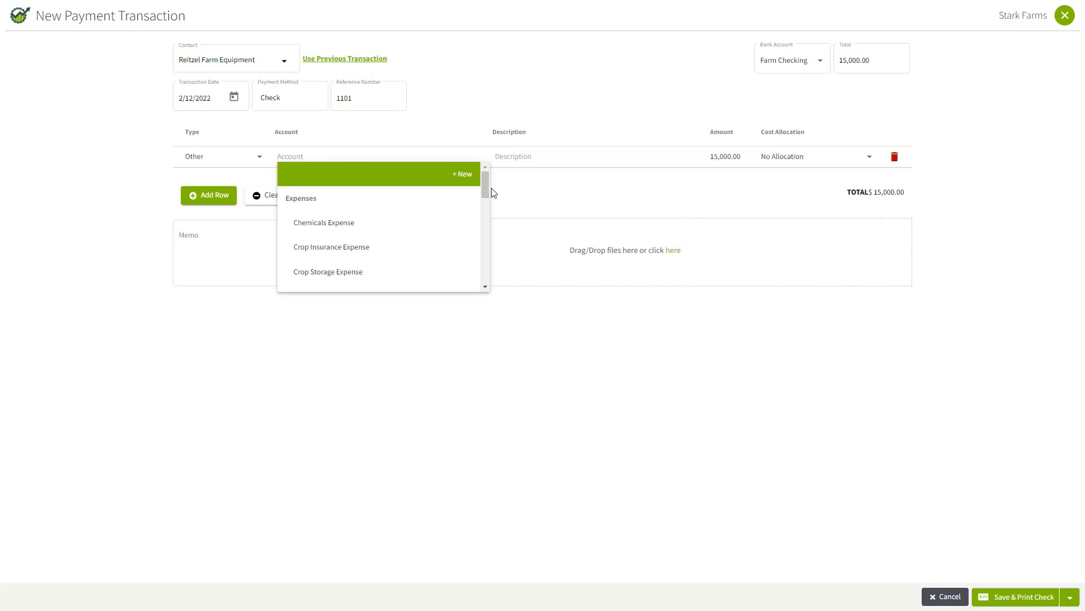
pyautogui.moveTo(487, 182); pyautogui.dragTo(486, 251)
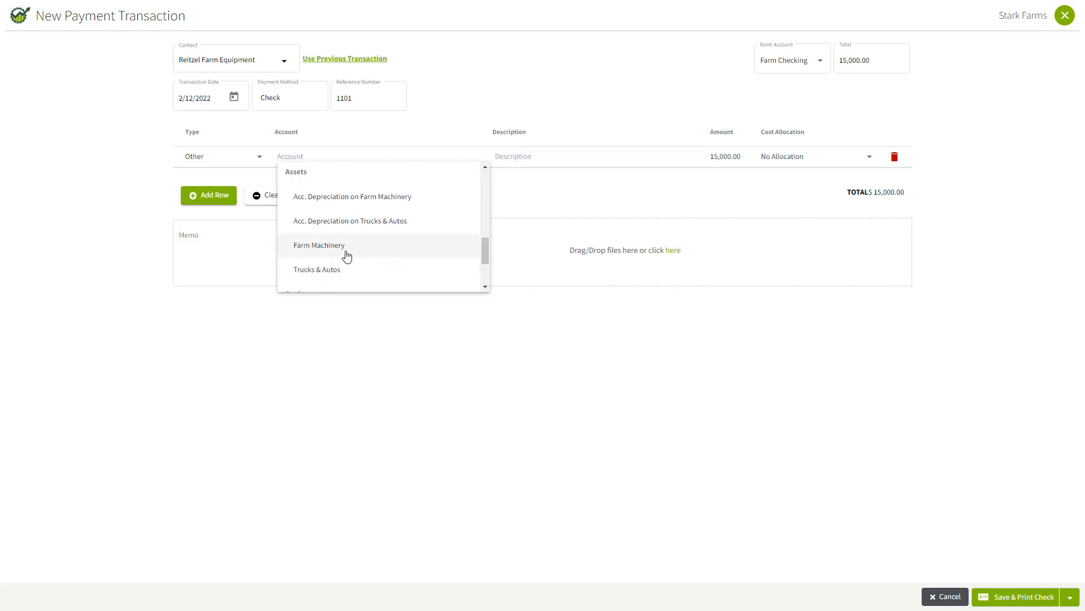
pyautogui.click(337, 249)
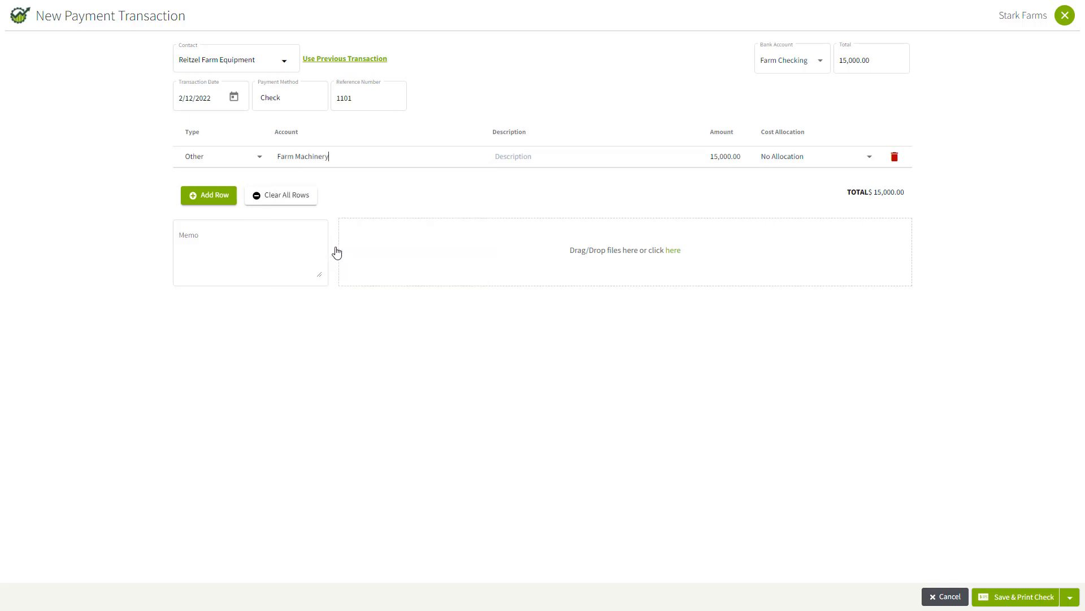
# Describe the payment line as "JD 2355 Tractor", and save and close the payment without printing a check
pyautogui.click(510, 157)
pyautogui.write('JD 2355 Tractor')
pyautogui.click(1072, 597)
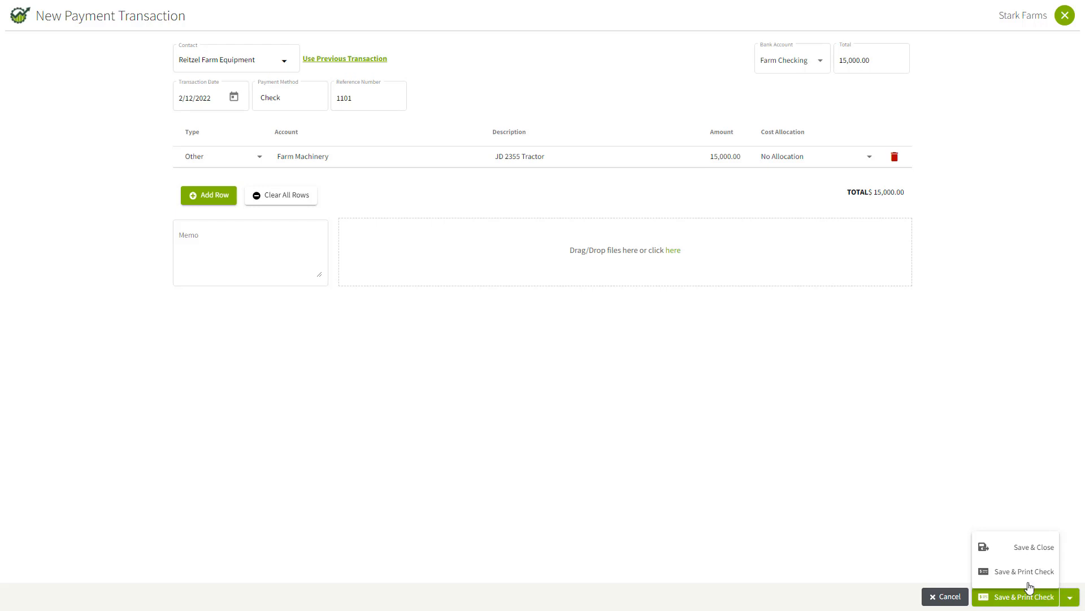
pyautogui.click(1024, 548)
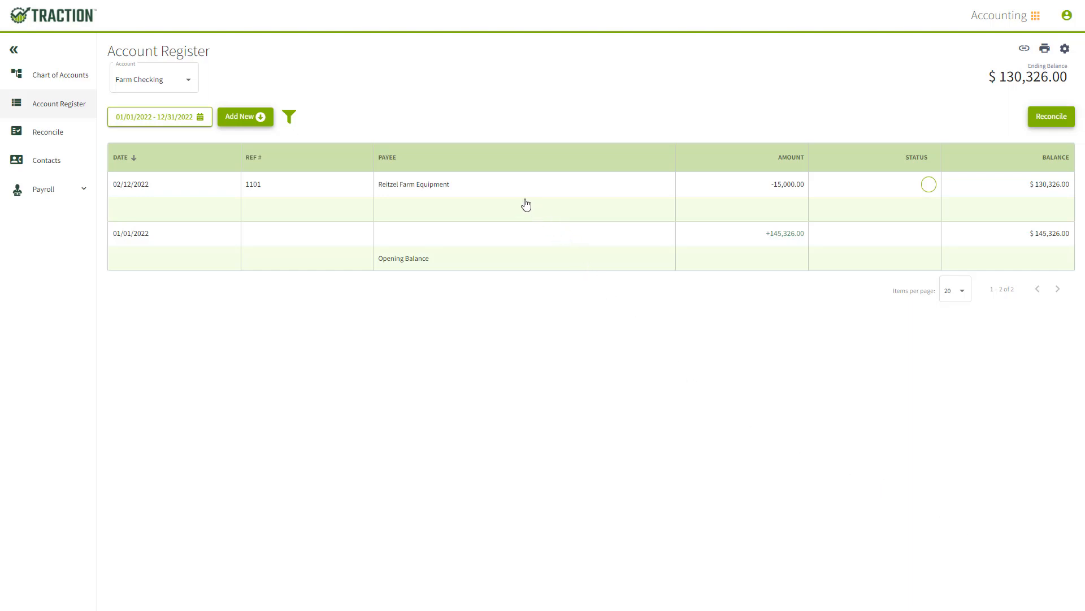
# Check the Farm Machinery account's current balance in the chart of accounts
pyautogui.click(61, 77)
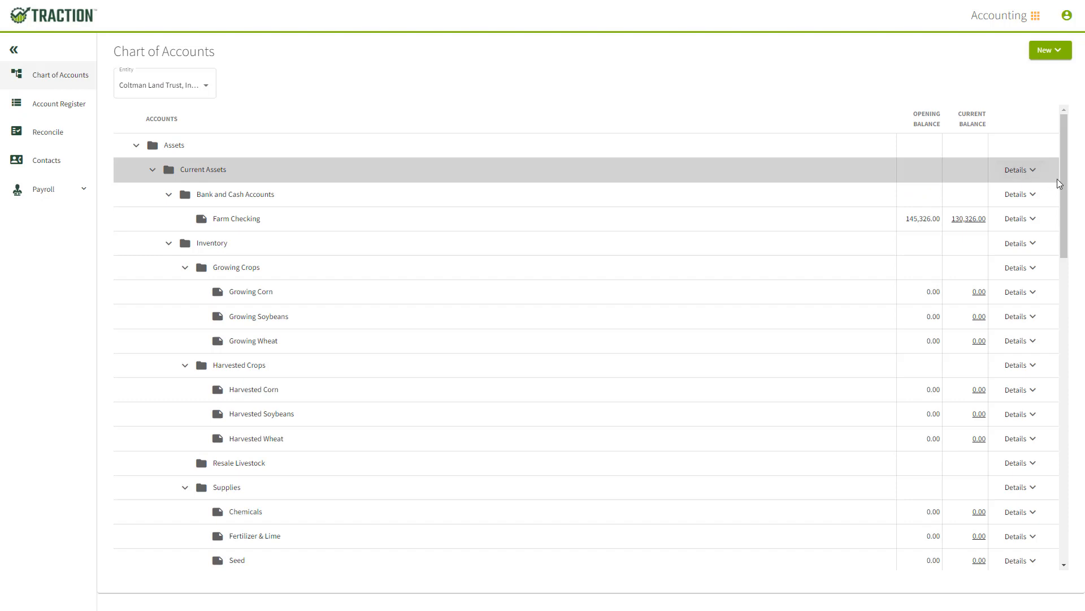
pyautogui.moveTo(1061, 180); pyautogui.dragTo(1065, 315)
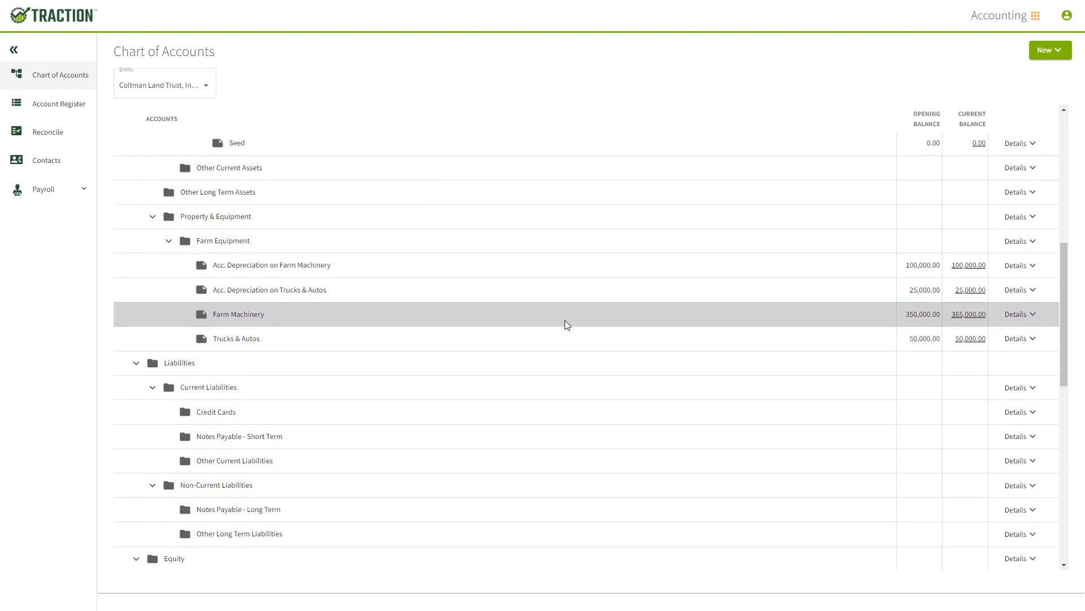
pyautogui.click(964, 315)
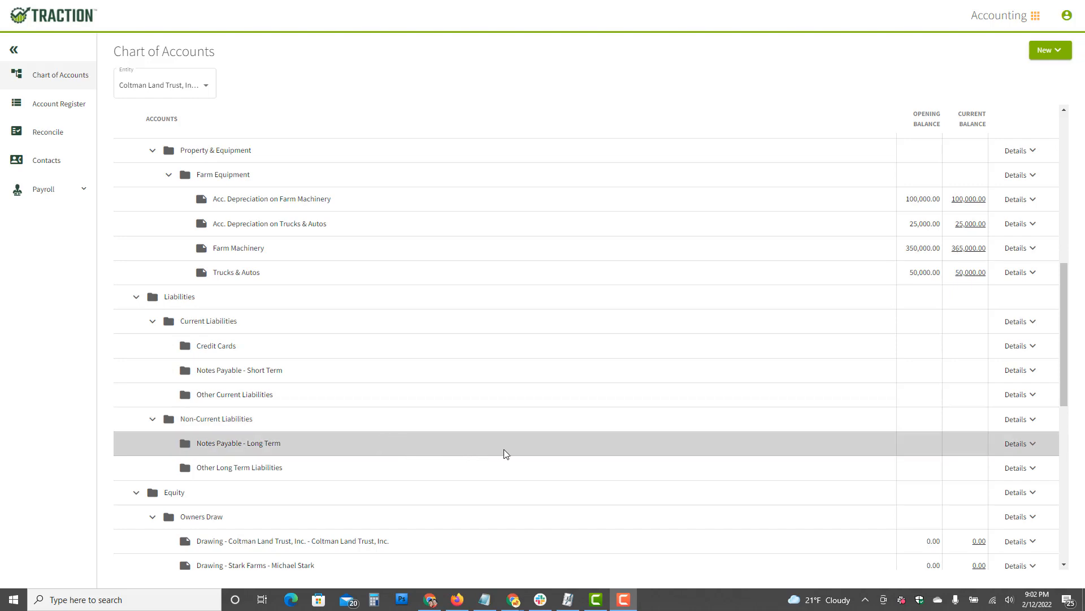
# Add an account under Notes Payable - Long Term for Stark Farms with the account type Note Payable Equipment
pyautogui.click(1029, 444)
pyautogui.click(1011, 519)
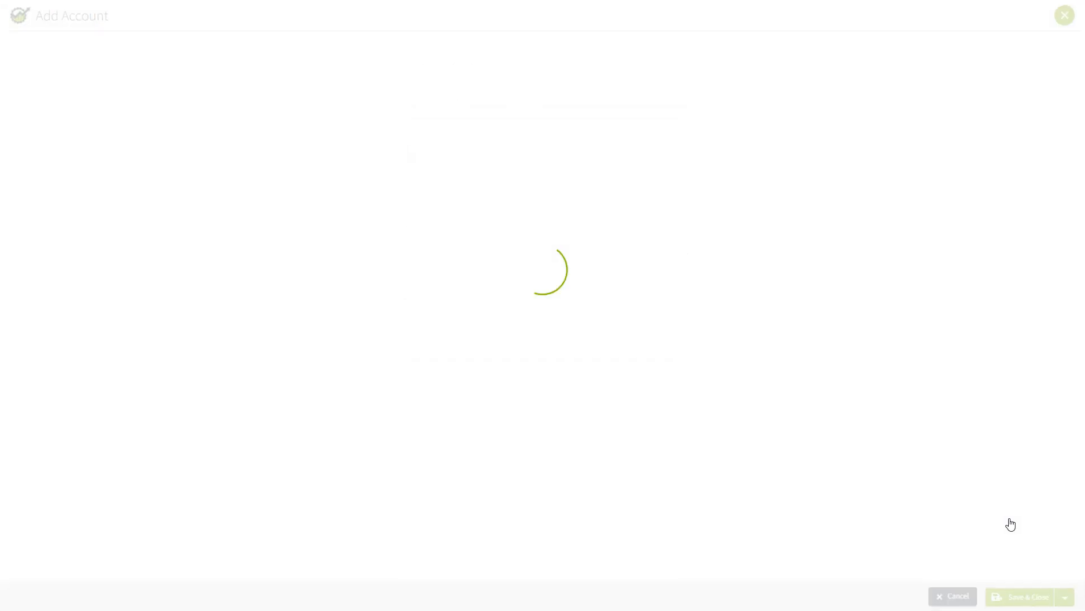
pyautogui.click(646, 147)
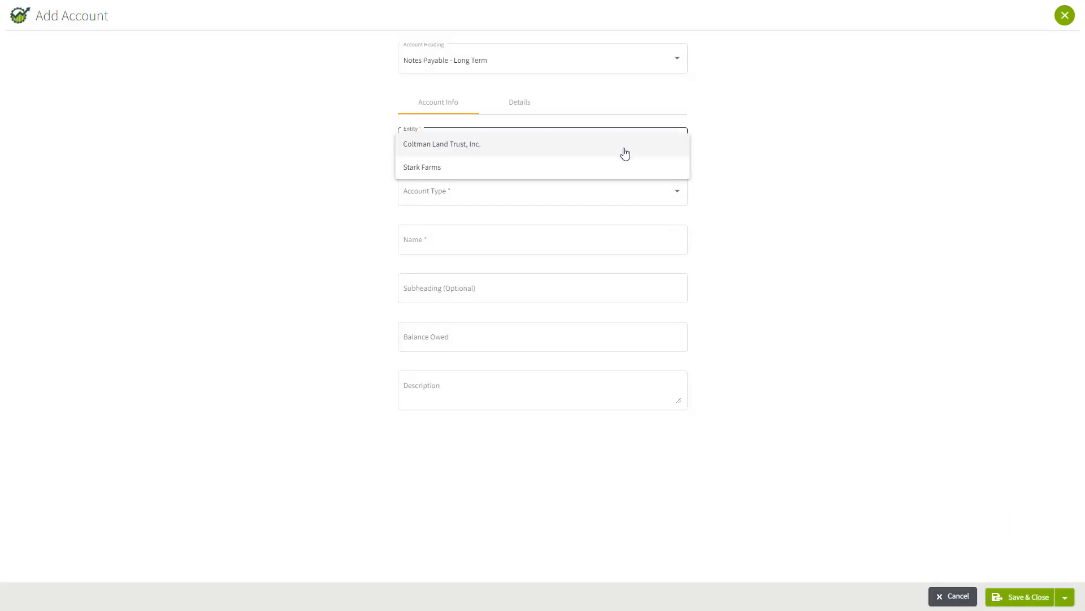
pyautogui.click(442, 167)
pyautogui.click(484, 200)
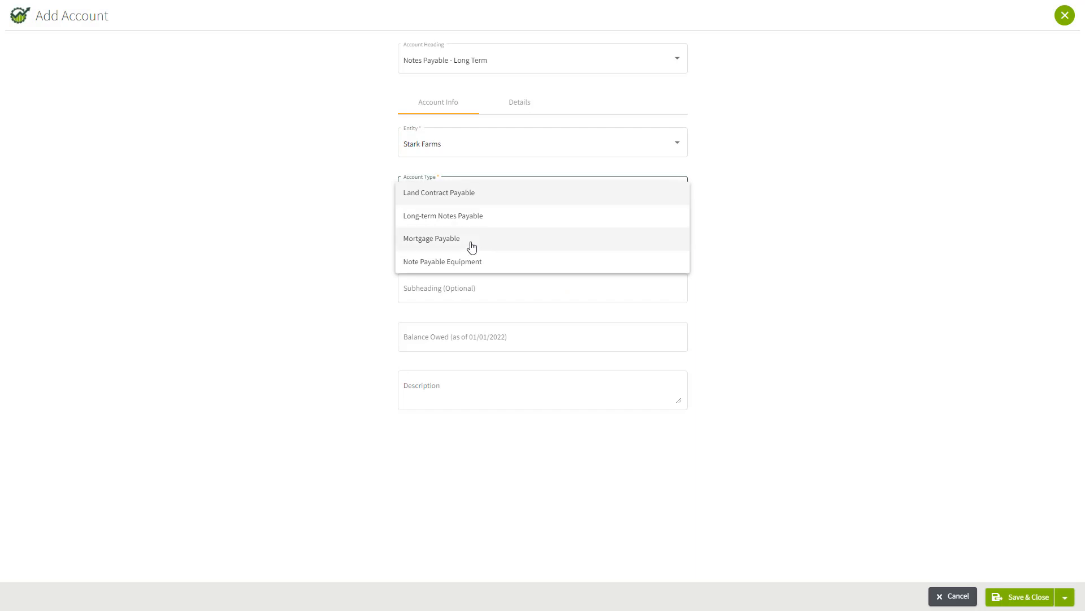
pyautogui.click(472, 262)
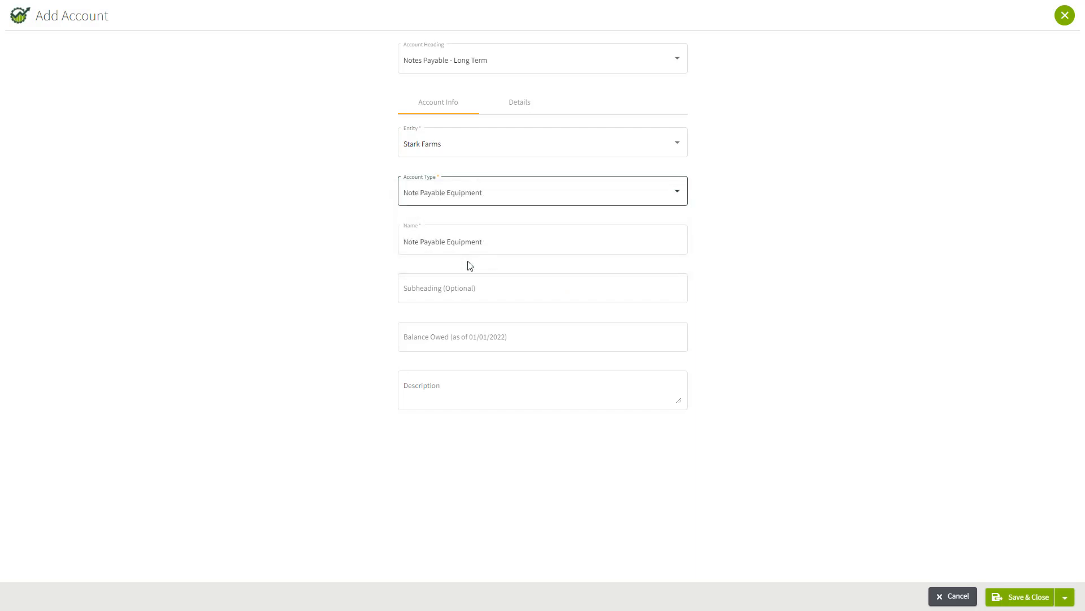
# Name the new account "Case Magnum 305 Tractor Loan"
pyautogui.moveTo(433, 239); pyautogui.dragTo(352, 238)
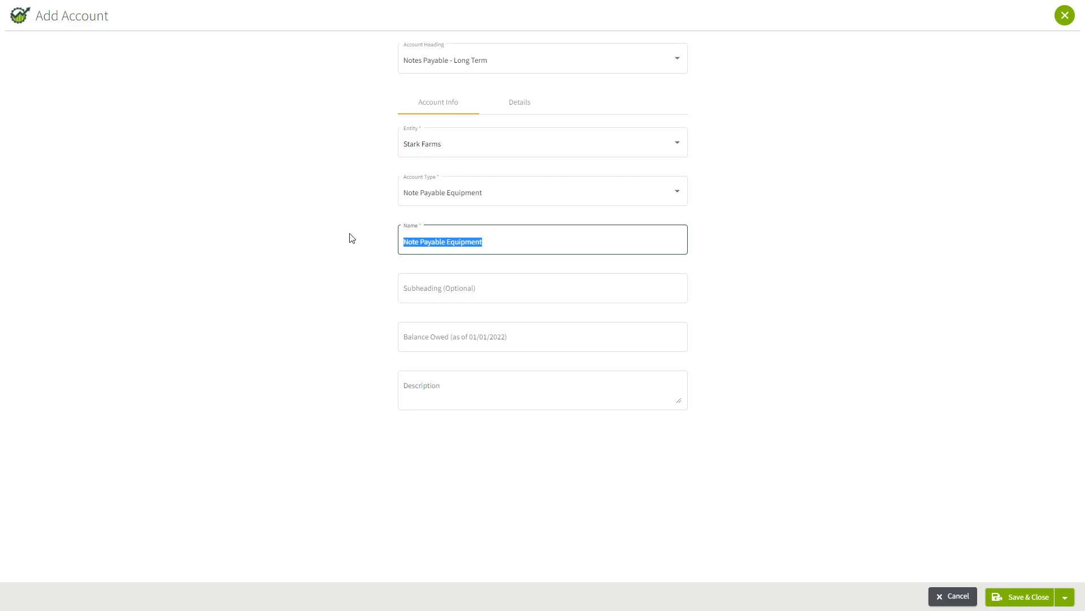
pyautogui.write('Case Magn')
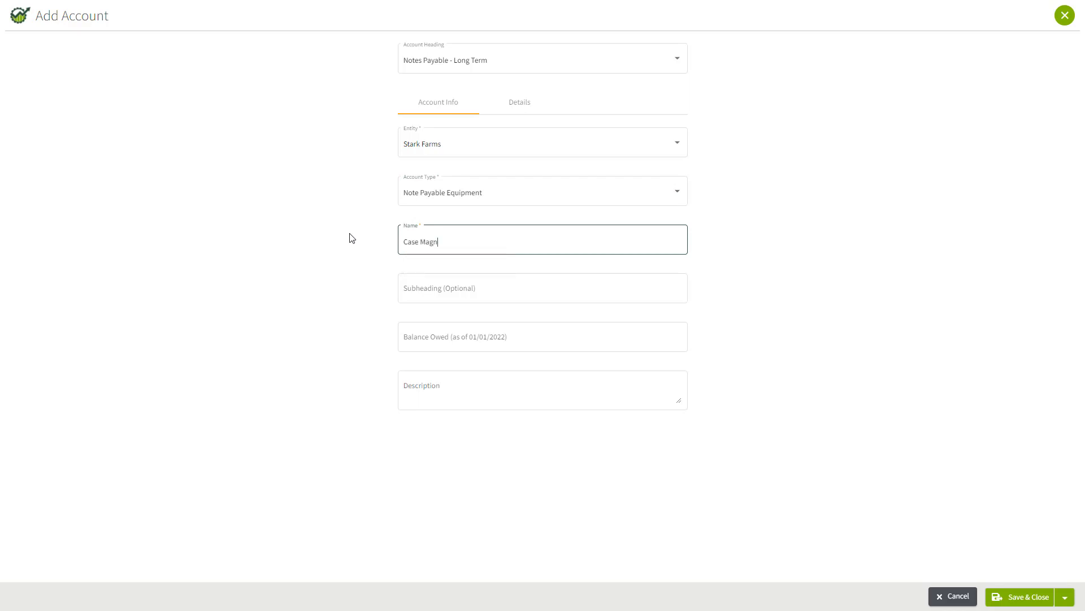
pyautogui.write('um 305 Tractor Loan')
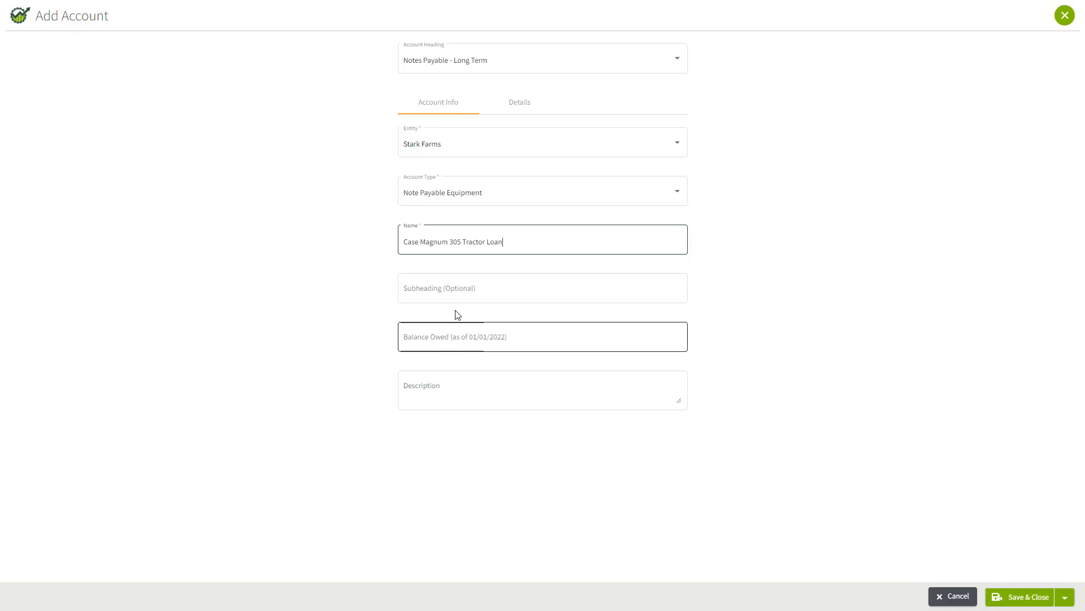
# Review the loan account's optional details, save and close it, and expand Notes Payable - Long Term in the chart of accounts
pyautogui.click(520, 106)
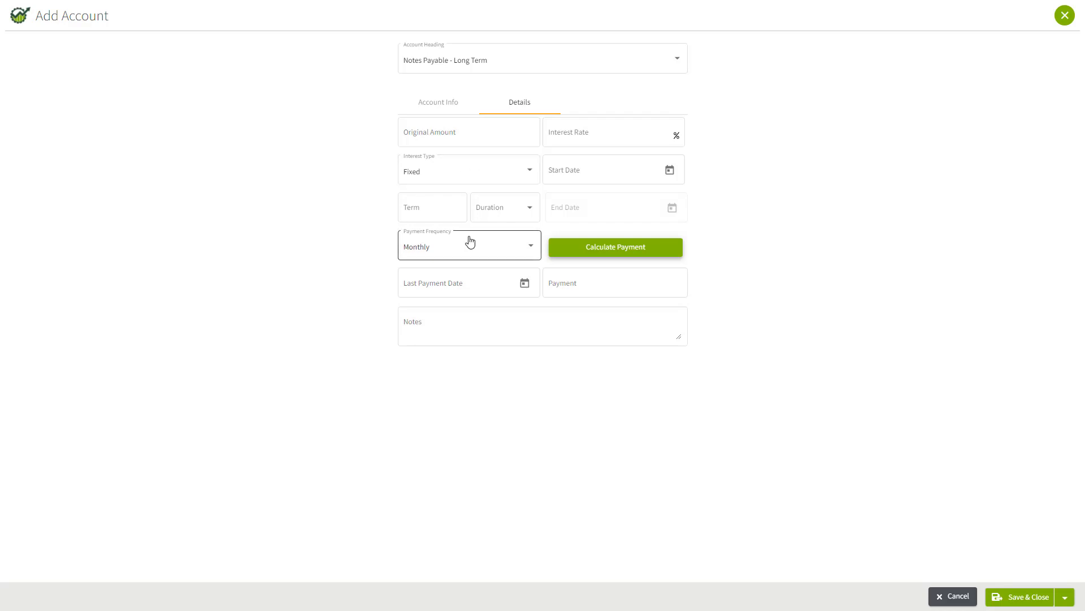
pyautogui.click(441, 107)
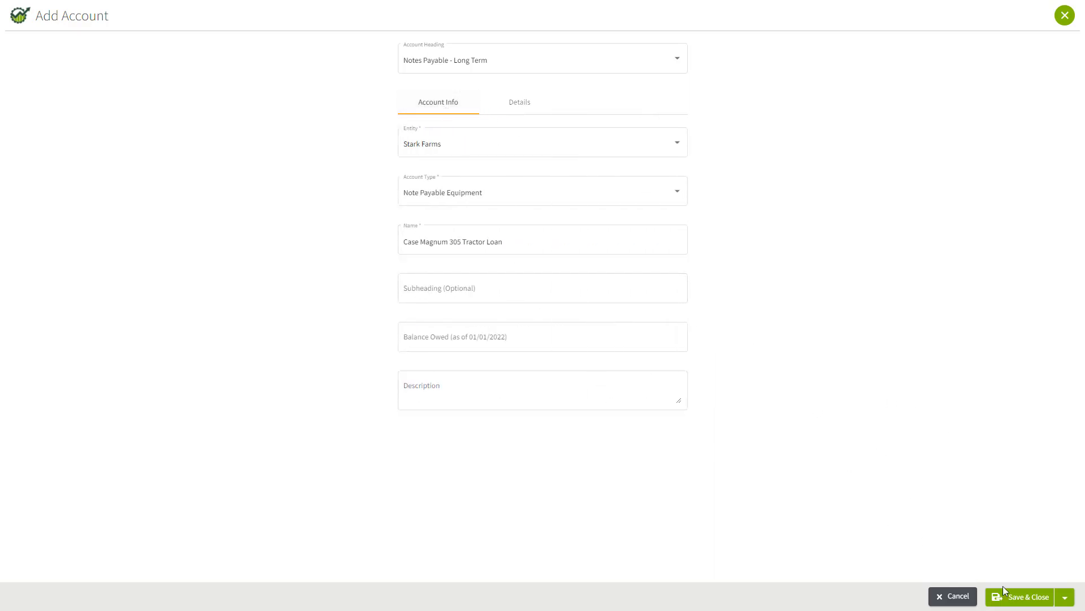
pyautogui.click(1018, 599)
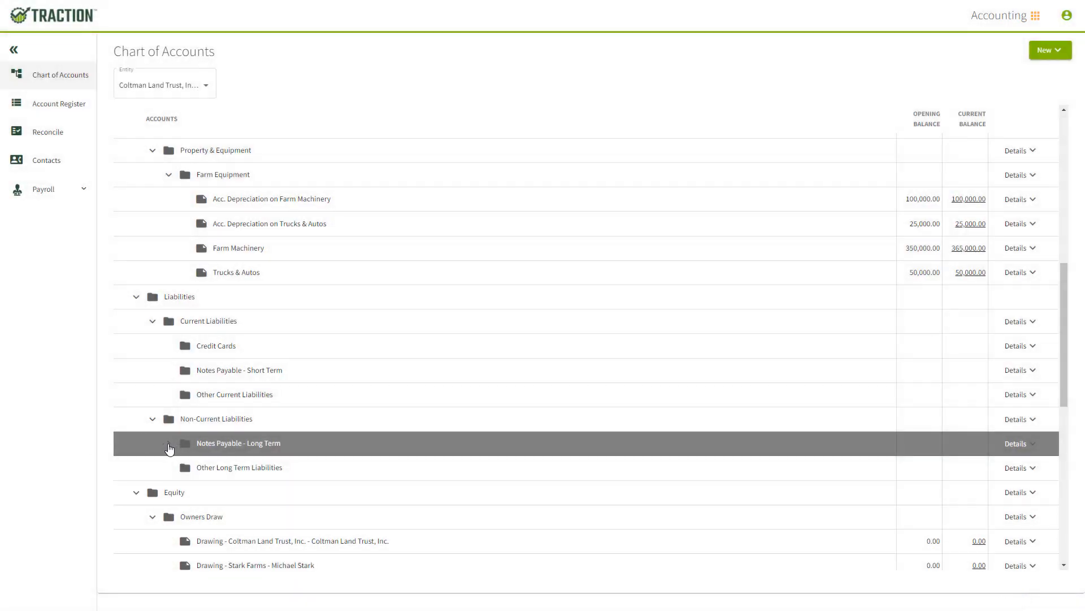
pyautogui.click(169, 444)
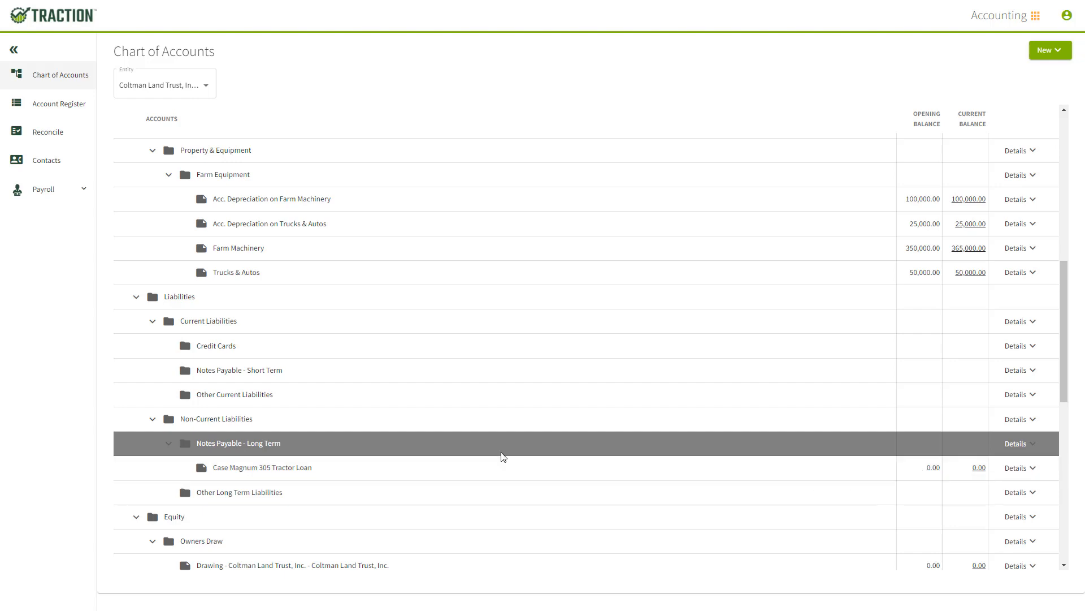
# Start another payment from the Farm Checking account register, again with Reitzel Farm Equipment as the contact
pyautogui.click(59, 106)
pyautogui.click(262, 118)
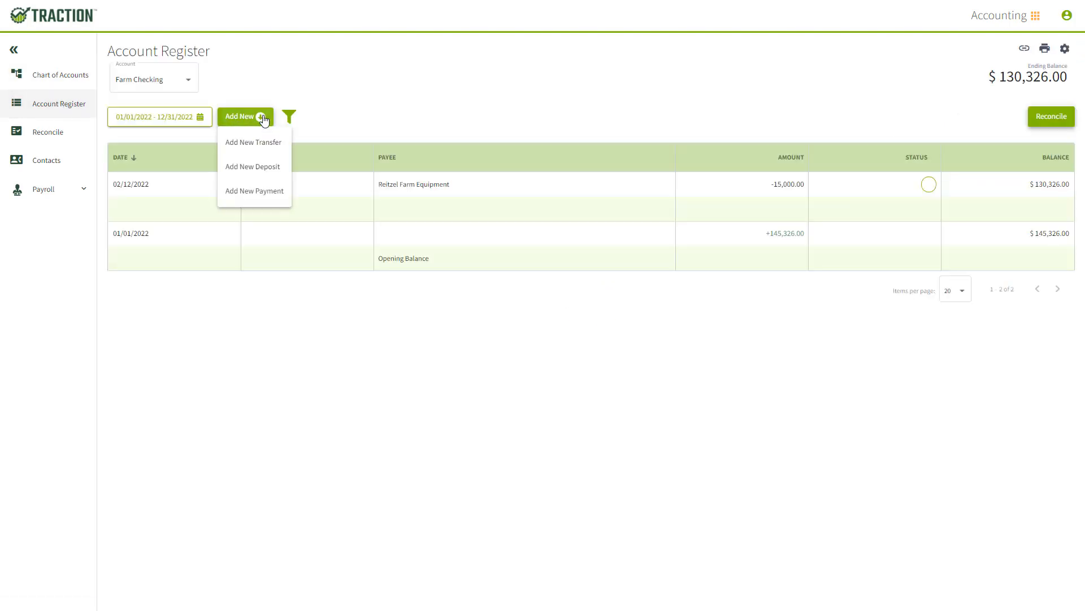
pyautogui.click(271, 193)
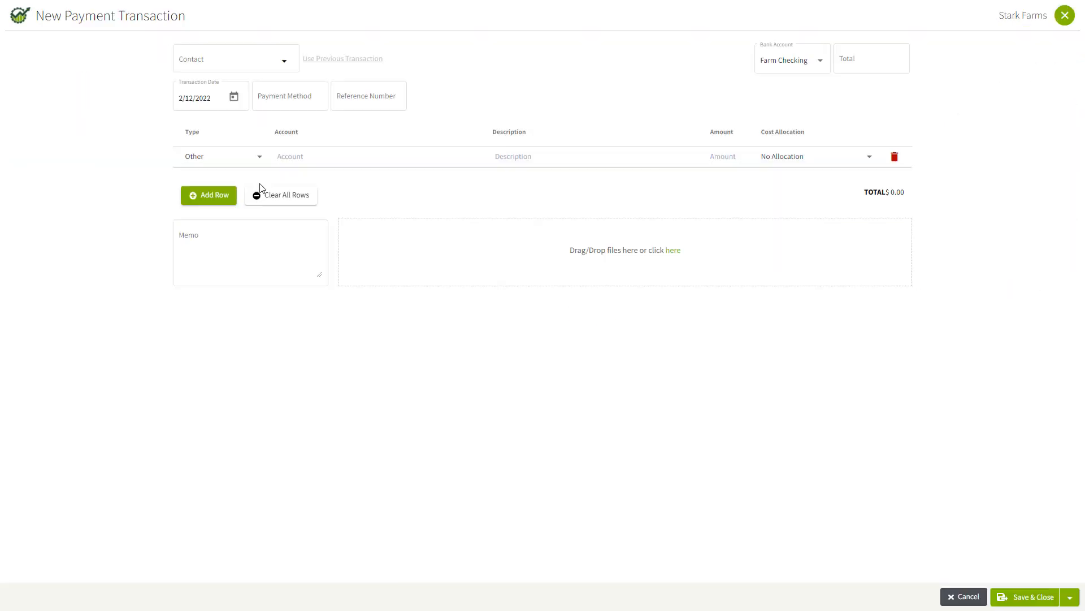
pyautogui.click(270, 72)
pyautogui.click(235, 124)
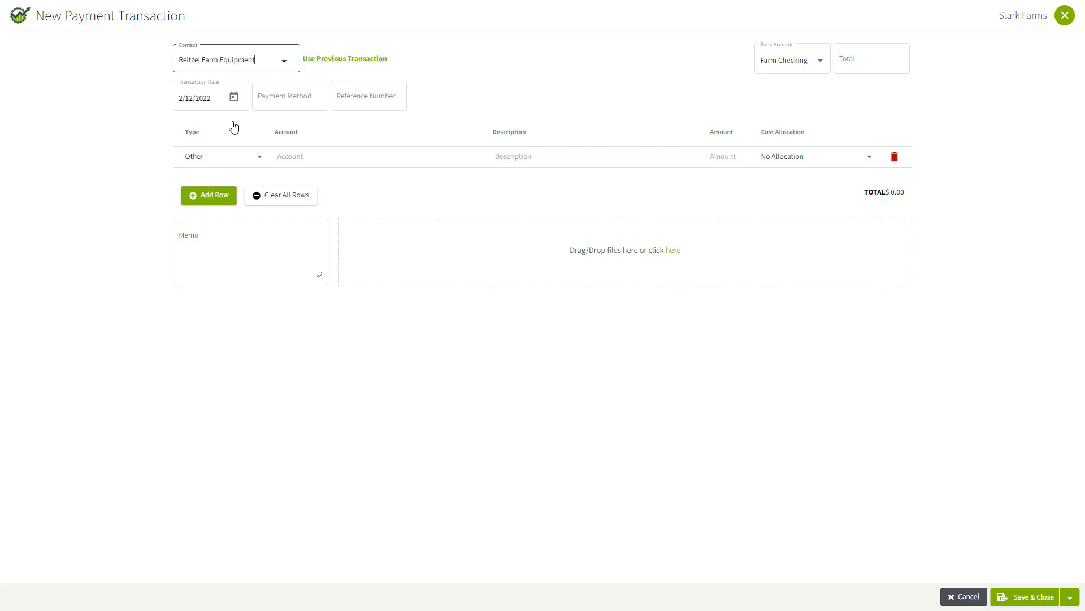
# Set the second payment's method to Check and its total to 10000
pyautogui.click(286, 100)
pyautogui.click(284, 196)
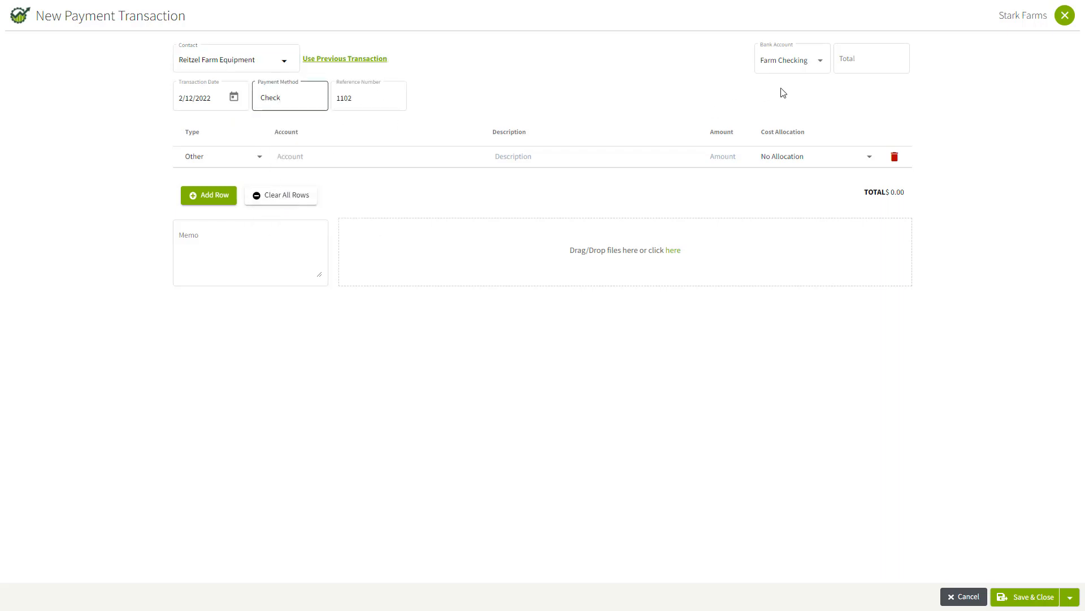
pyautogui.click(858, 62)
pyautogui.click(859, 62)
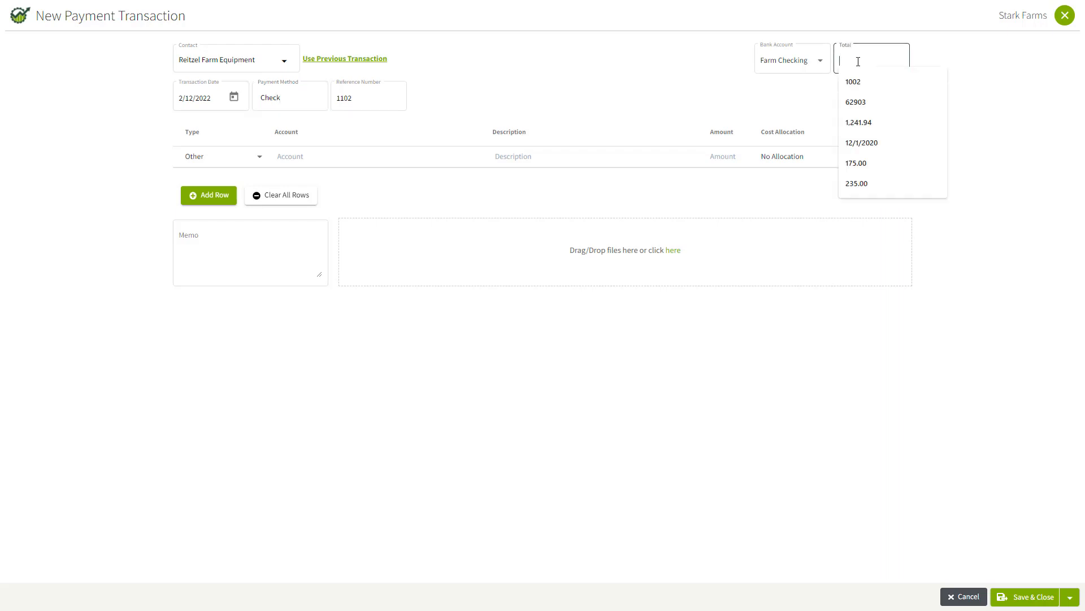
pyautogui.write('10000')
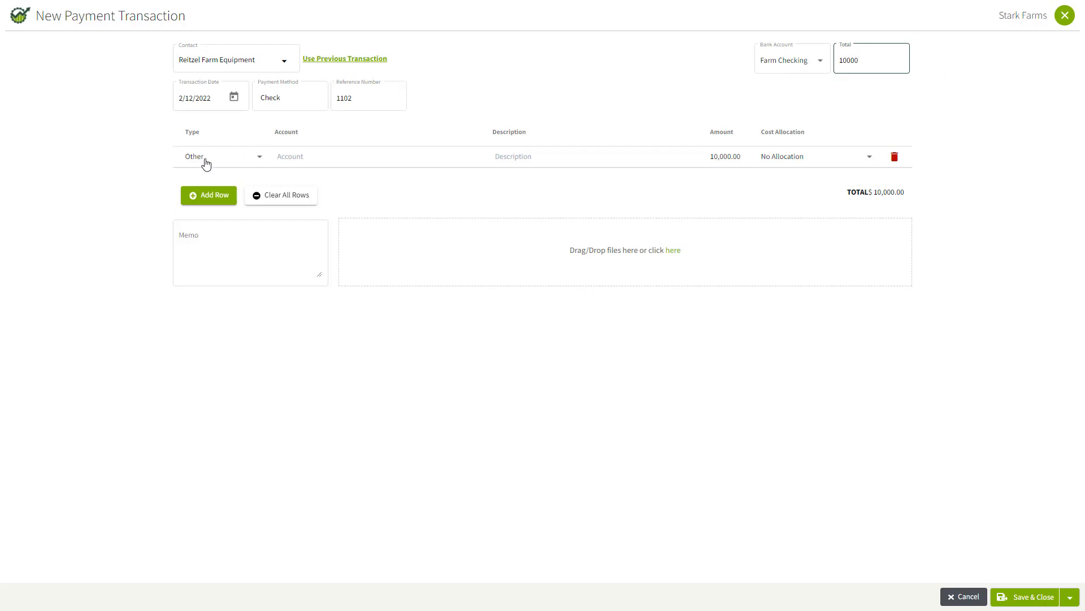
# Assign the payment's first line to the Farm Machinery asset account
pyautogui.click(295, 156)
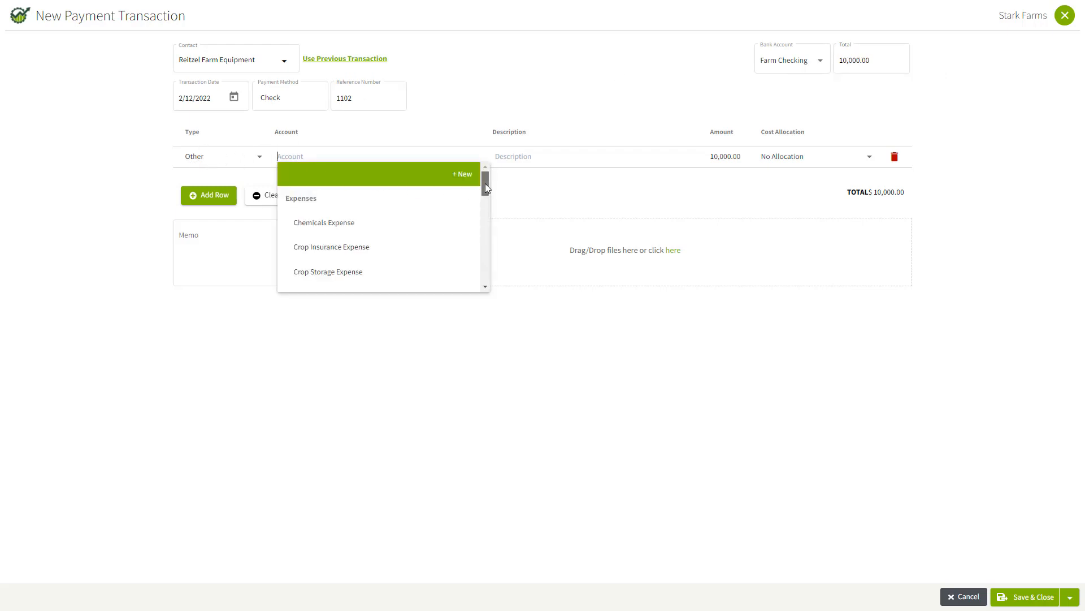
pyautogui.moveTo(485, 183); pyautogui.dragTo(490, 254)
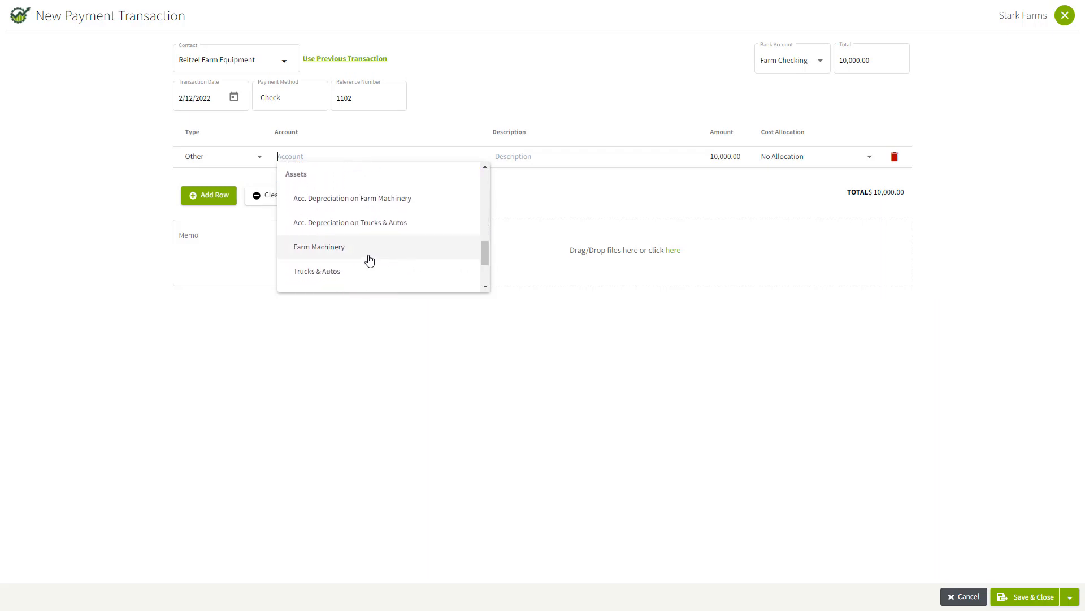
pyautogui.click(332, 249)
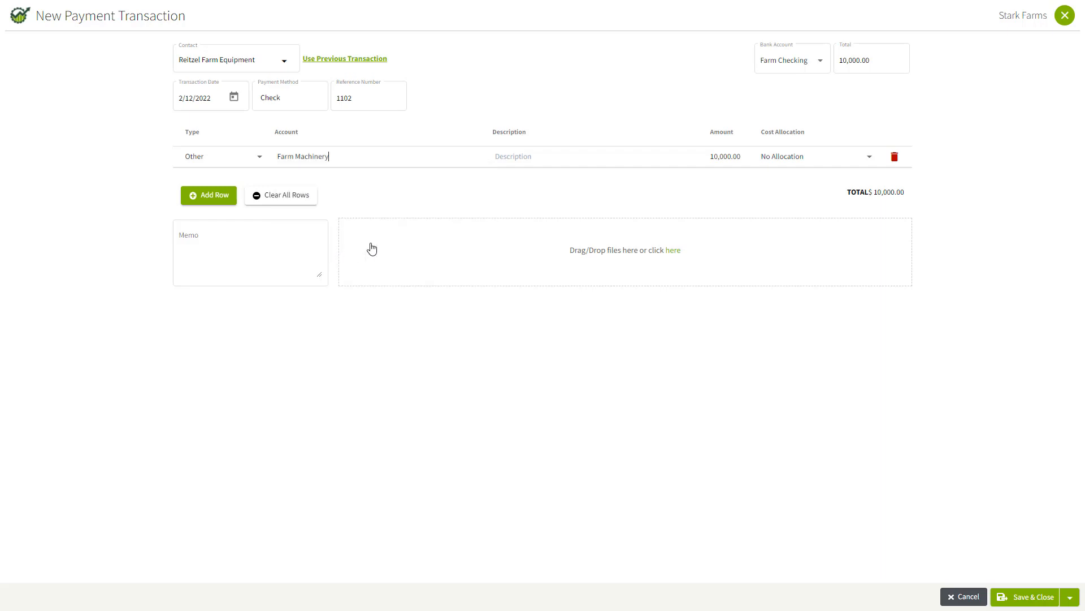
# Describe the Farm Machinery line as "Case Magnum 305 Tractor" and set its amount to 100000
pyautogui.click(533, 155)
pyautogui.write('Case Magnum')
pyautogui.write(' 305 Tragt')
pyautogui.write('tor')
pyautogui.click(721, 159)
pyautogui.write('100000')
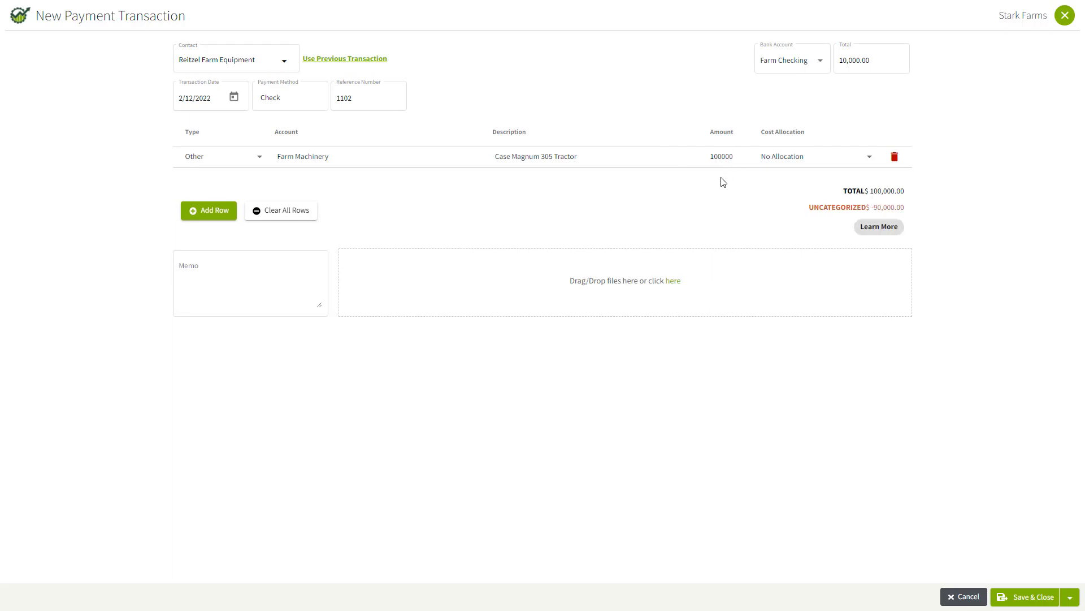
pyautogui.click(724, 181)
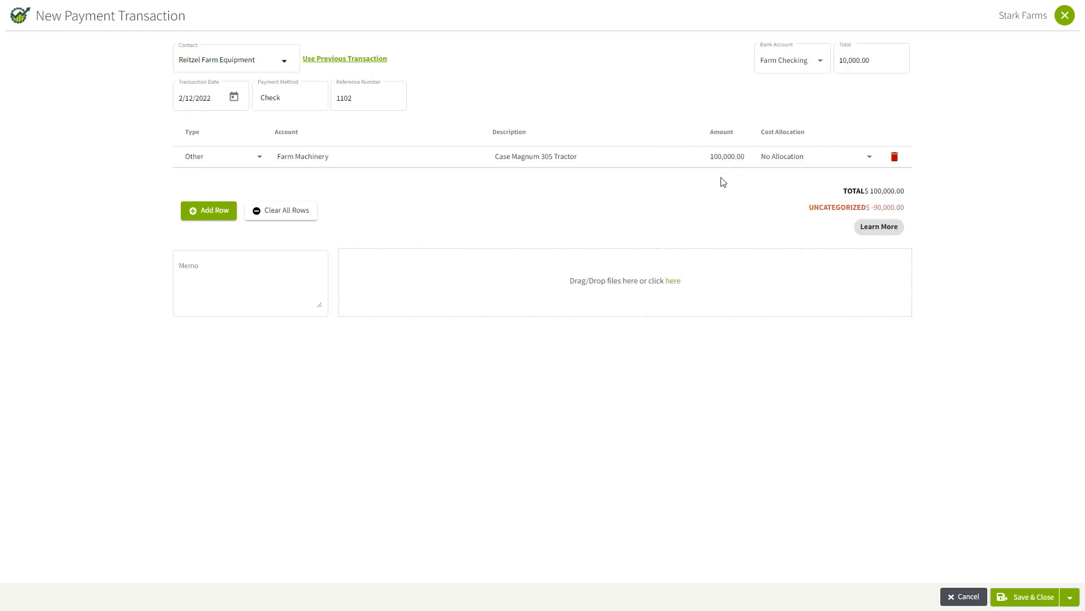
# Add a second line to the payment and assign it to the Farm Machinery account
pyautogui.click(203, 216)
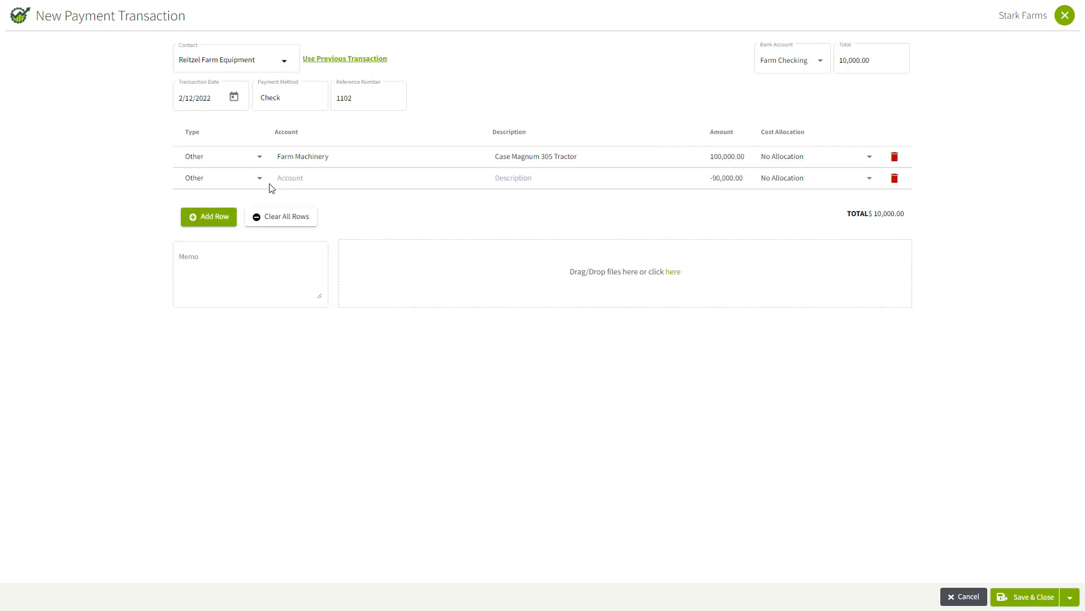
pyautogui.click(312, 179)
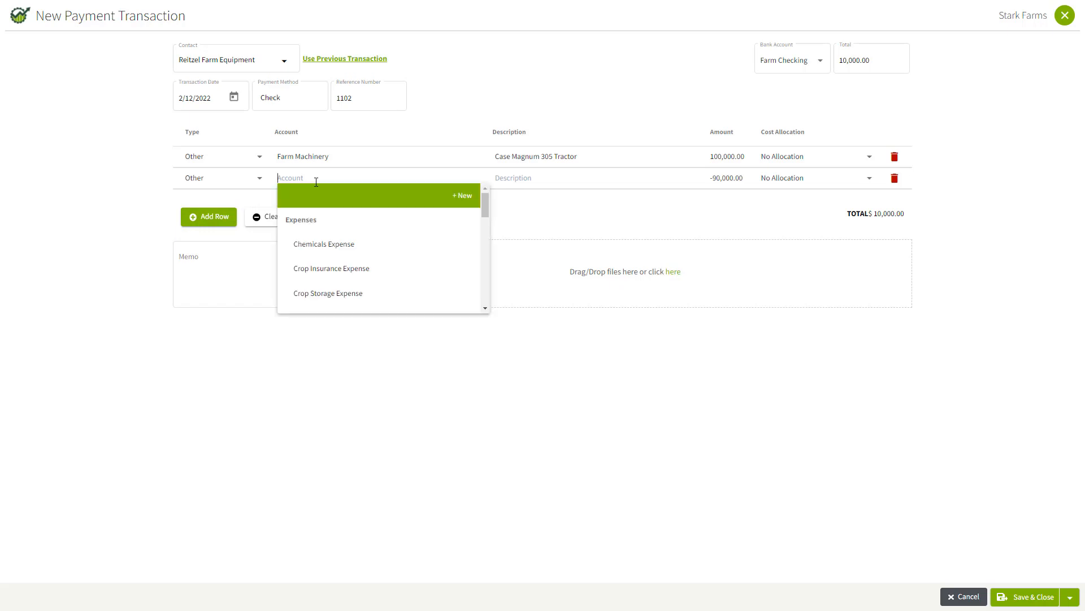
pyautogui.moveTo(487, 202); pyautogui.dragTo(489, 272)
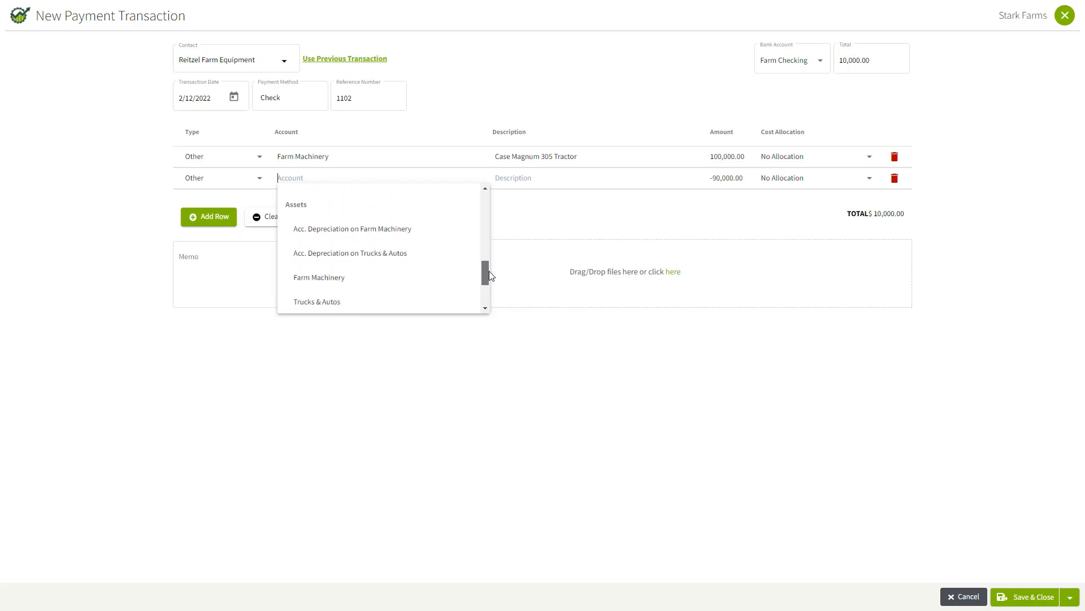
pyautogui.click(332, 277)
# Describe the second line as "JD Tractor trade-in" and set its amount to -20000
pyautogui.click(515, 180)
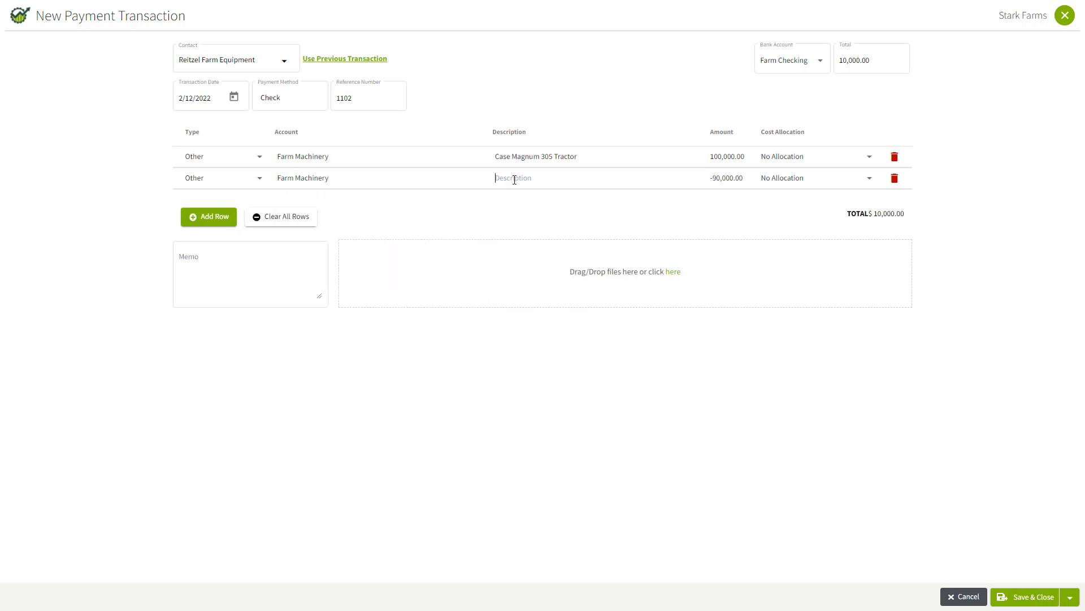
pyautogui.write('JD Tractor trade-in')
pyautogui.moveTo(715, 179); pyautogui.dragTo(751, 182)
pyautogui.write('20000')
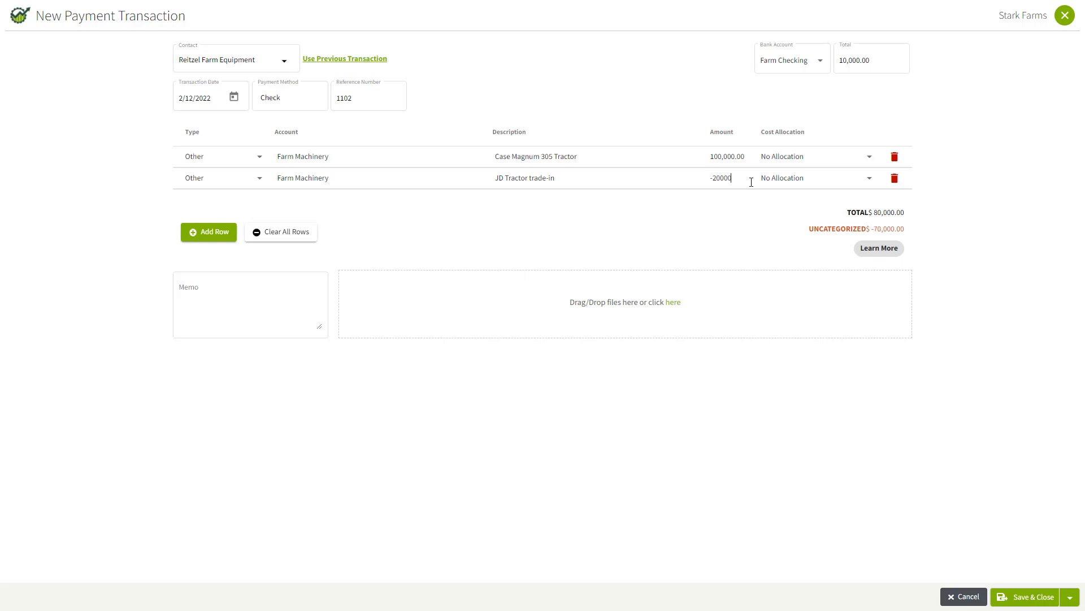
# Add a third line for the Acc. Depreciation on Farm Machinery account with an amount of 10000
pyautogui.click(211, 234)
pyautogui.click(300, 201)
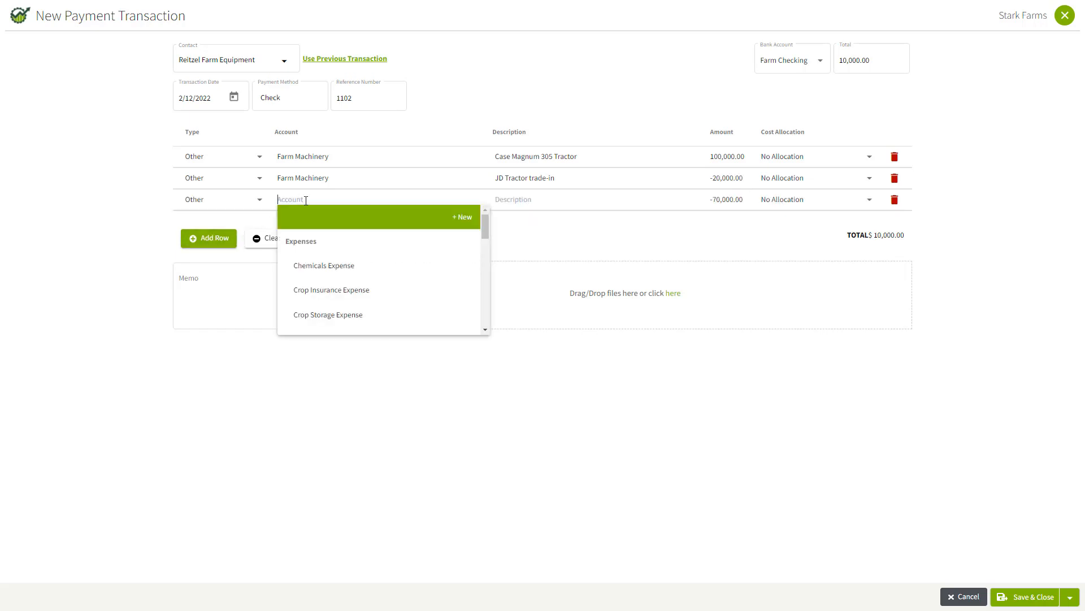
pyautogui.moveTo(486, 223); pyautogui.dragTo(489, 295)
pyautogui.click(335, 255)
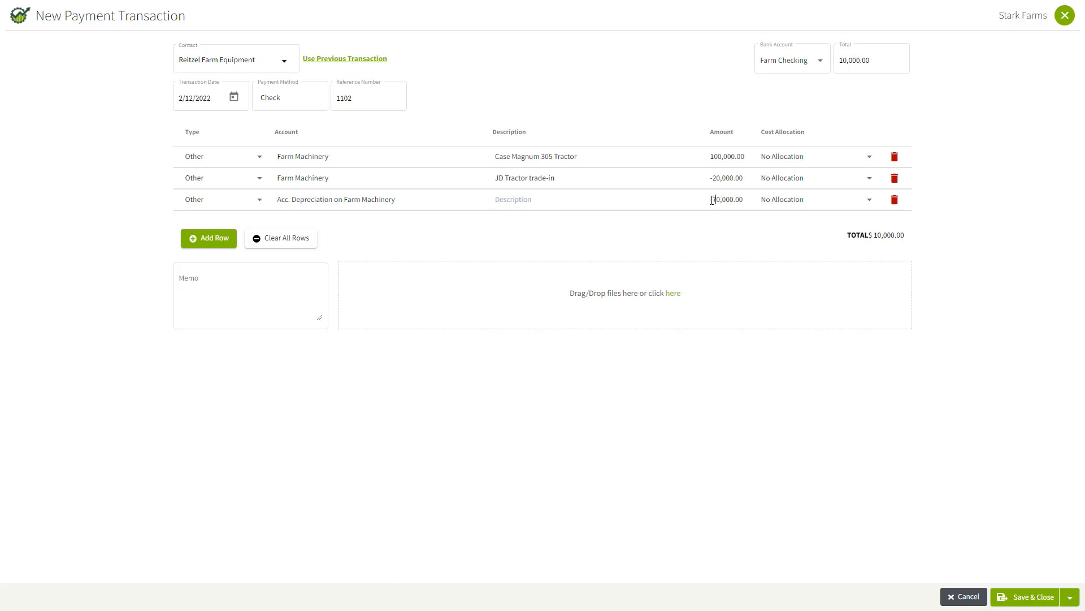
pyautogui.moveTo(711, 200); pyautogui.dragTo(756, 206)
pyautogui.write('10000')
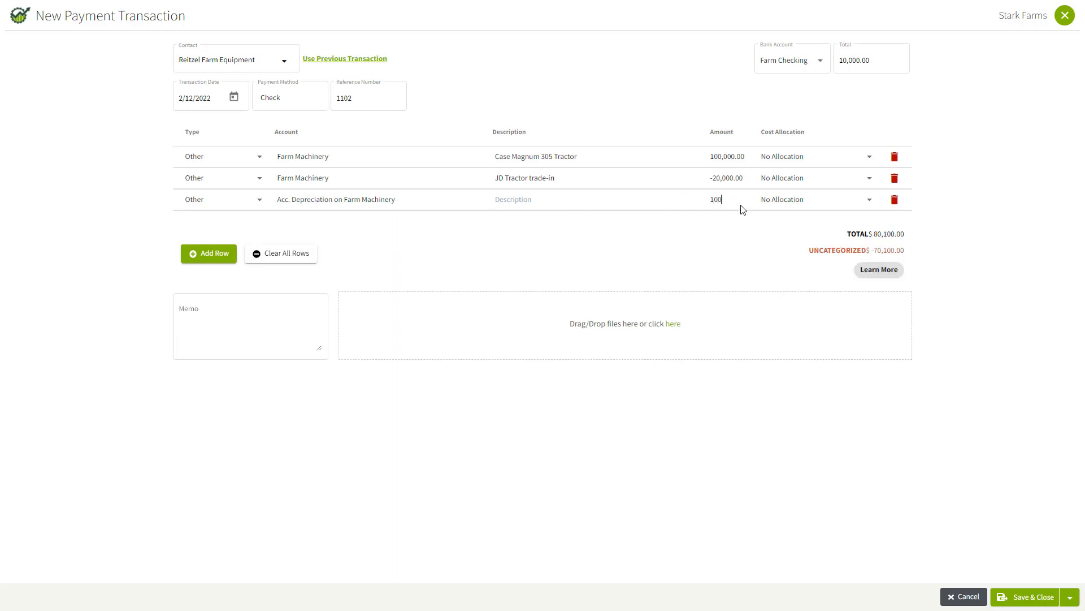
pyautogui.click(597, 226)
# Add a fourth line for the Case Magnum 305 Tractor Loan account, keeping the remaining amount, and describe it as "New loan"
pyautogui.click(208, 256)
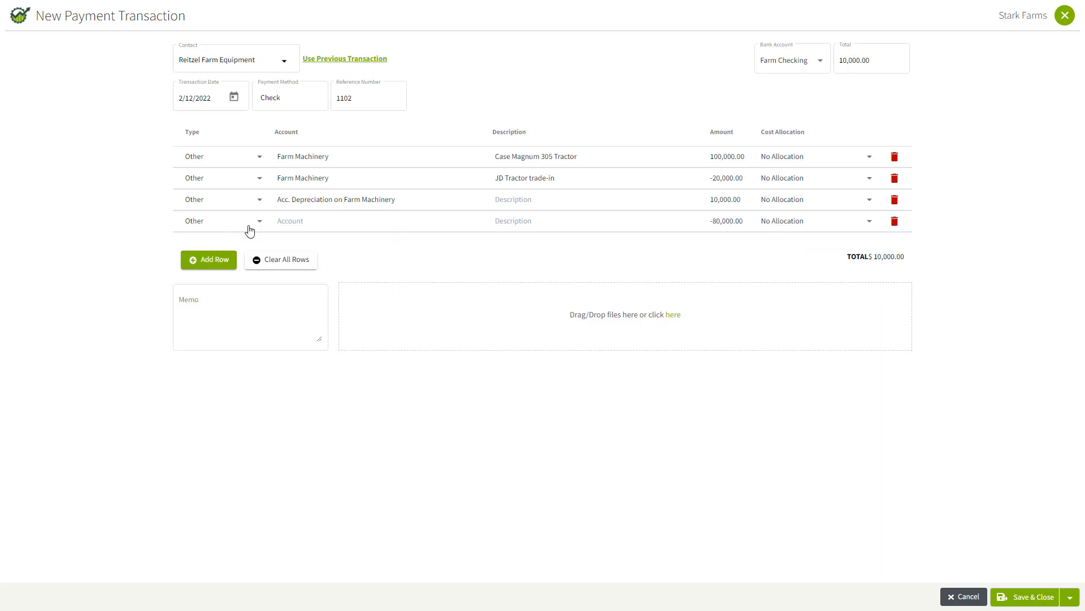
pyautogui.click(318, 225)
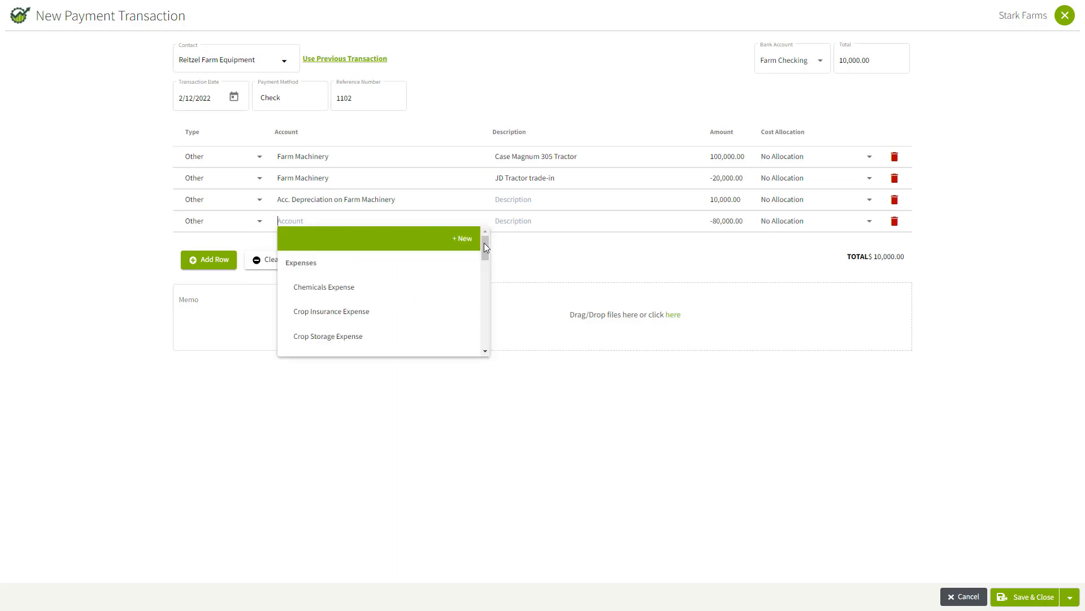
pyautogui.moveTo(487, 245); pyautogui.dragTo(484, 279)
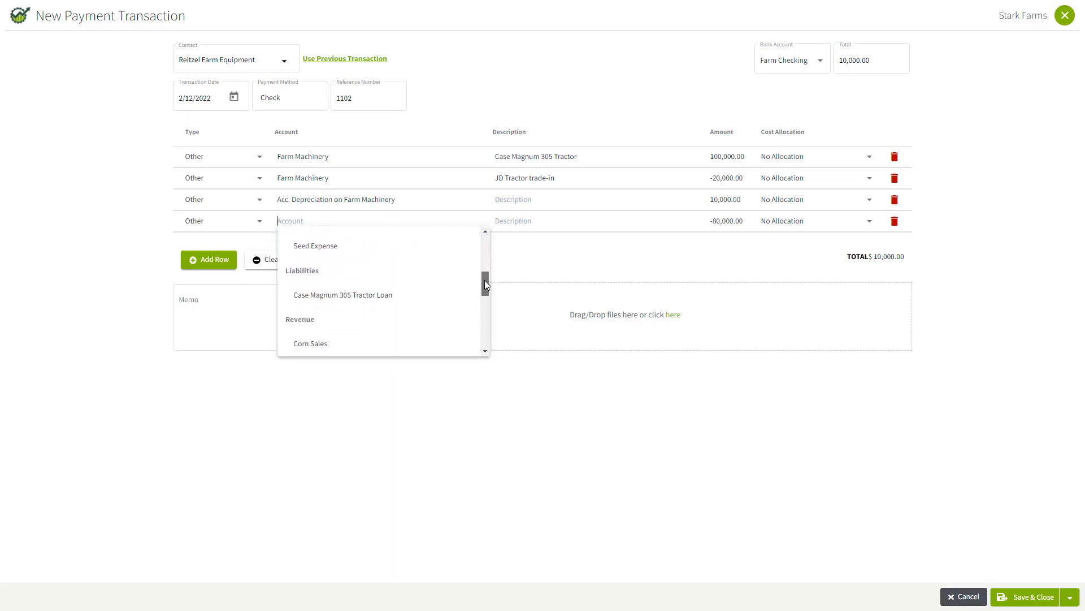
pyautogui.click(337, 296)
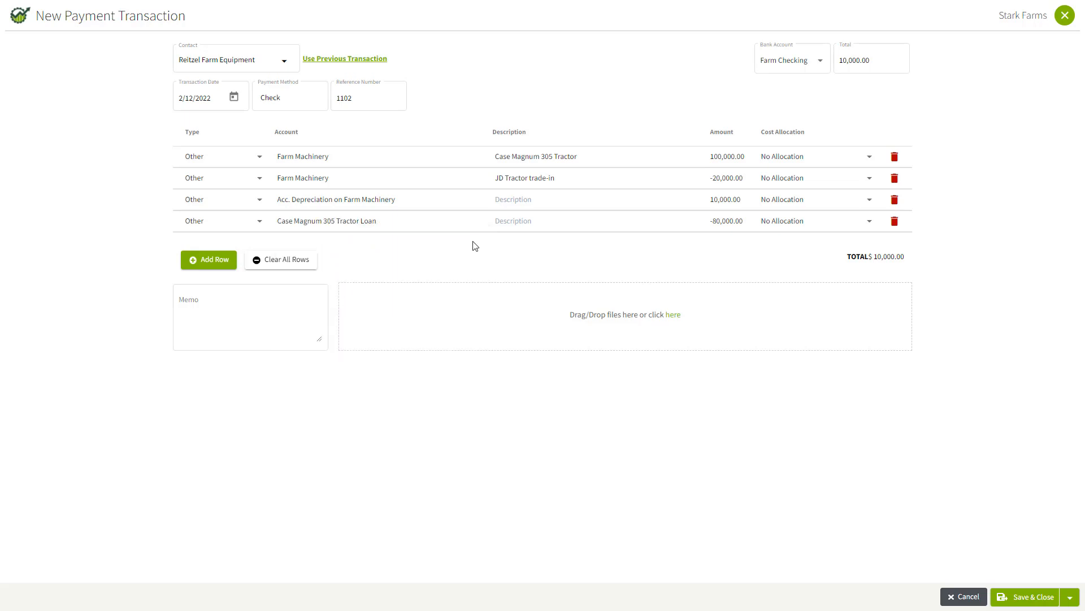
pyautogui.click(505, 221)
pyautogui.write('New loan')
# Enter the memo "Magnum 305 tractor with trade-in", and save and close the payment
pyautogui.click(209, 309)
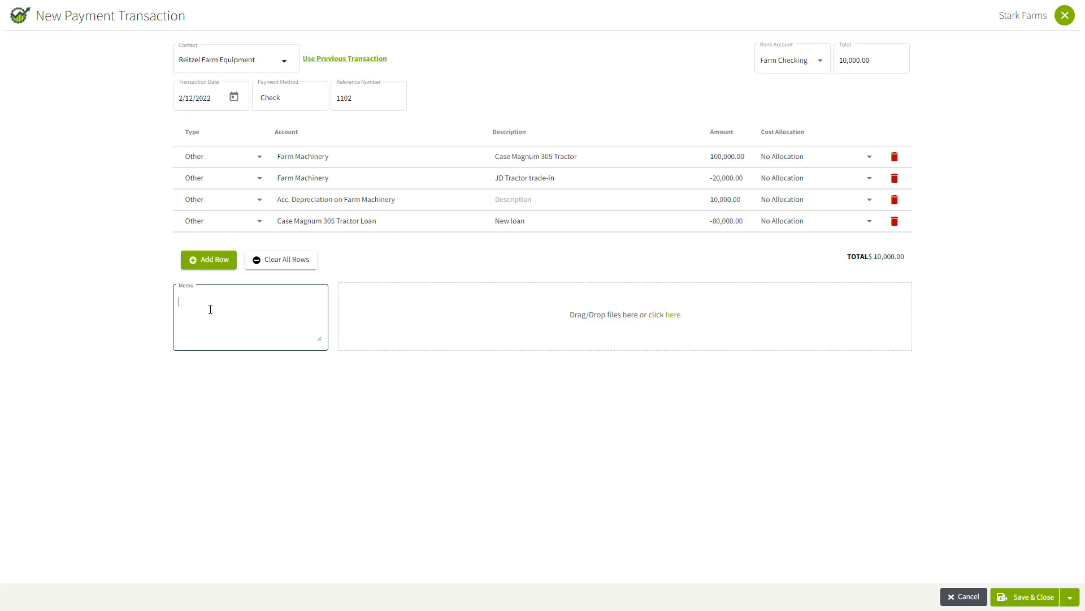
pyautogui.write('Magnum 305 tracotor with trade-in')
pyautogui.click(1031, 597)
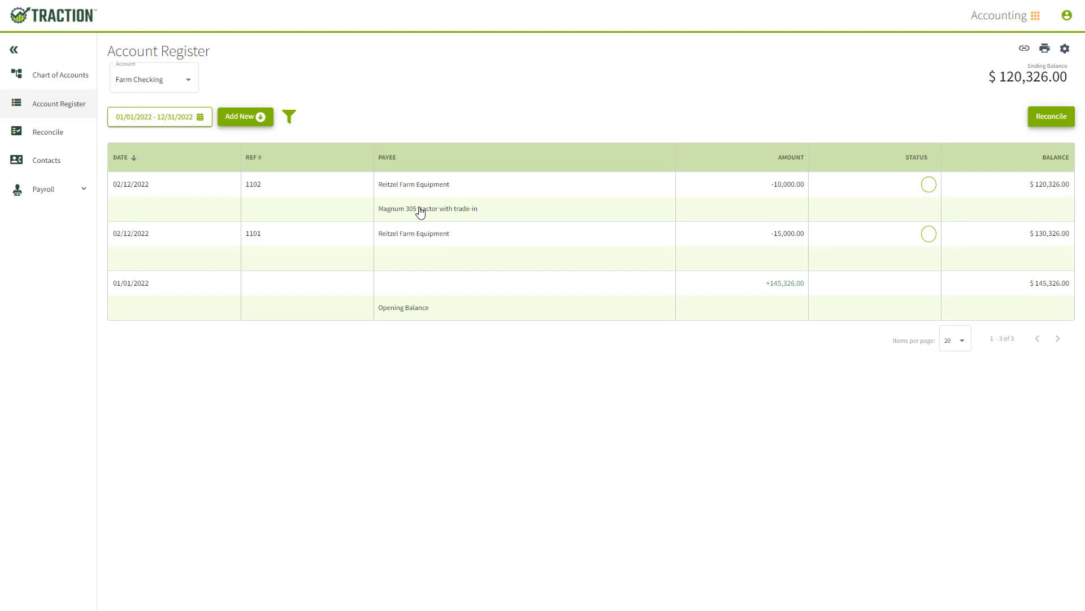
# Review the equipment and loan balances in the chart of accounts and open the Case Magnum 305 Tractor Loan's transactions
pyautogui.click(62, 81)
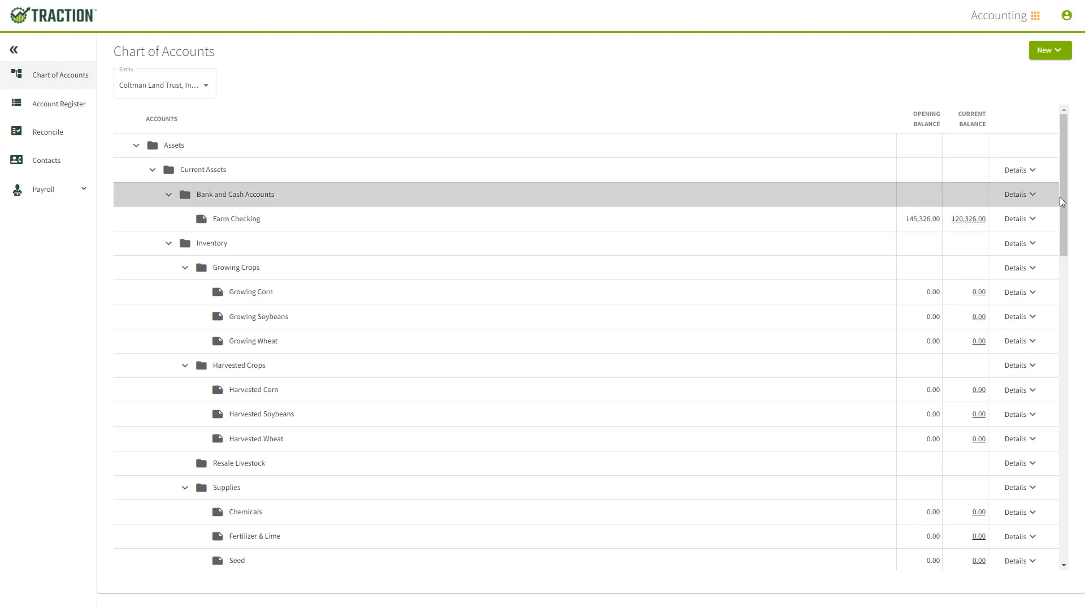
pyautogui.moveTo(1063, 206); pyautogui.dragTo(1074, 332)
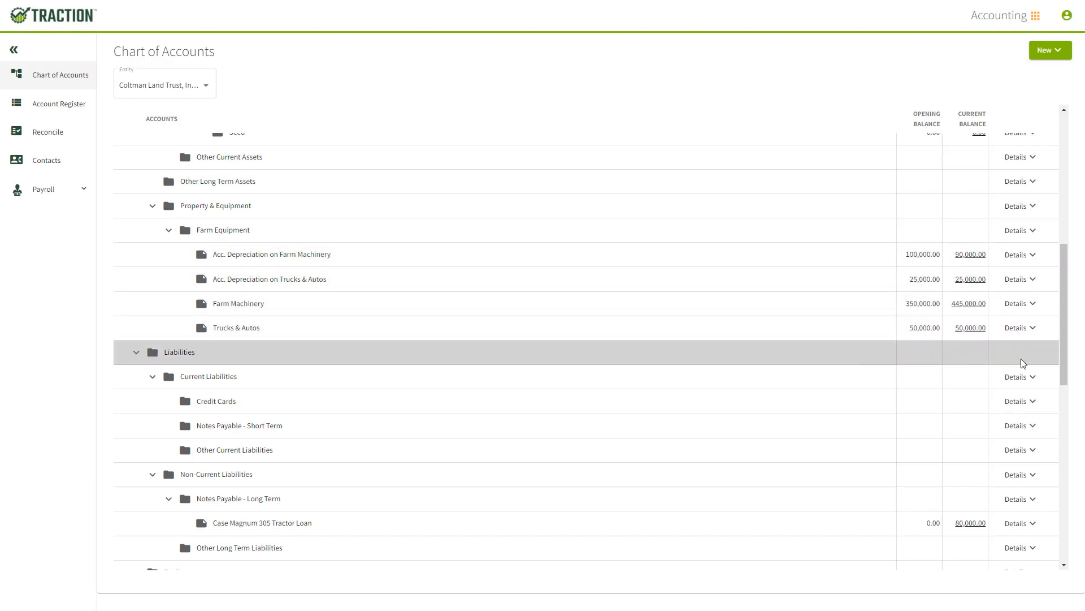
pyautogui.moveTo(1066, 371); pyautogui.dragTo(1074, 419)
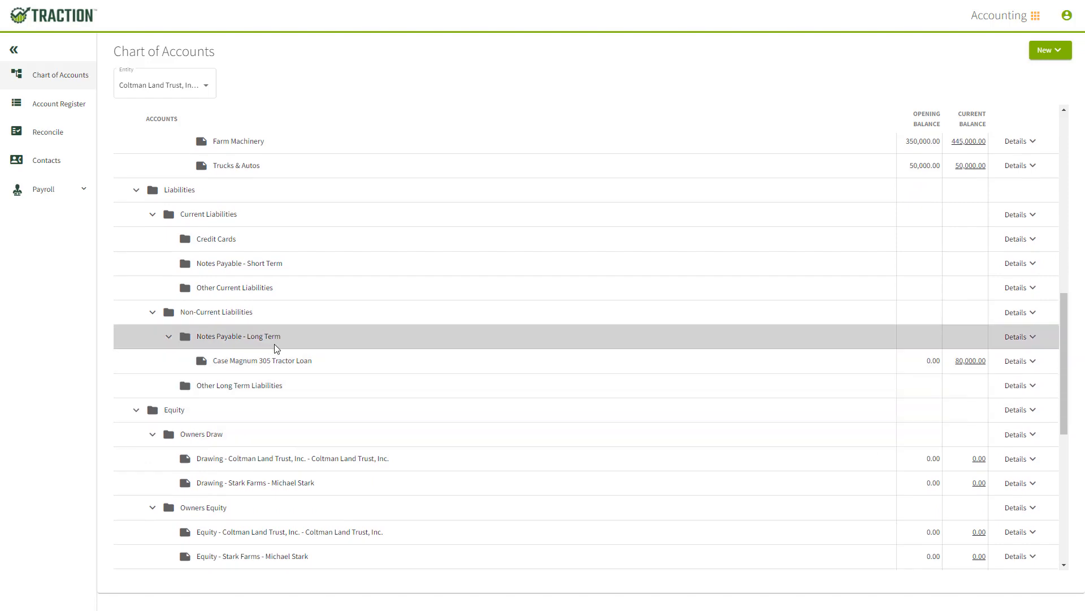
pyautogui.click(969, 362)
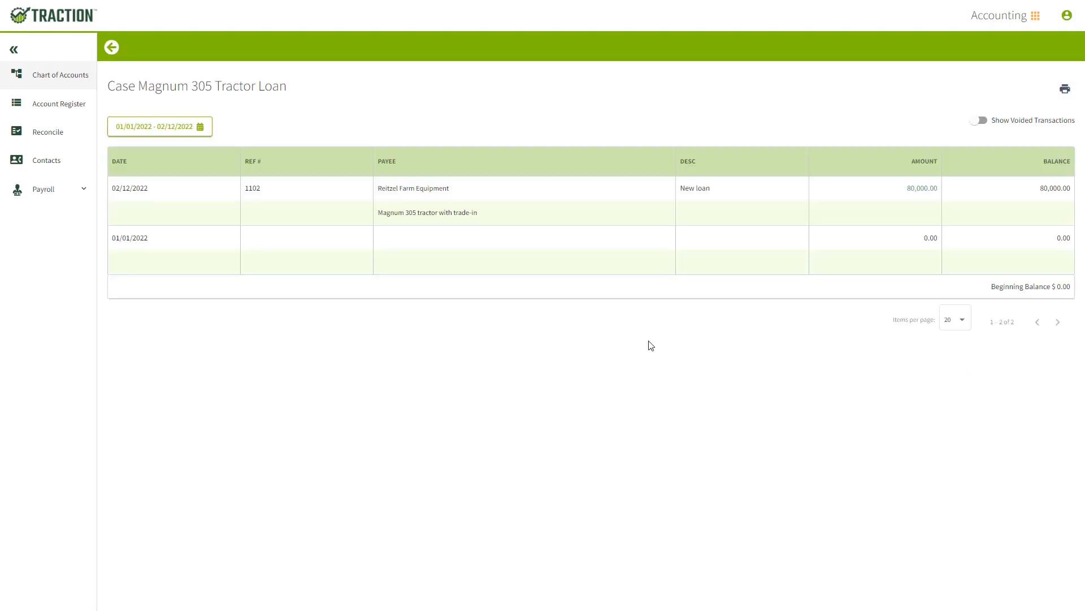